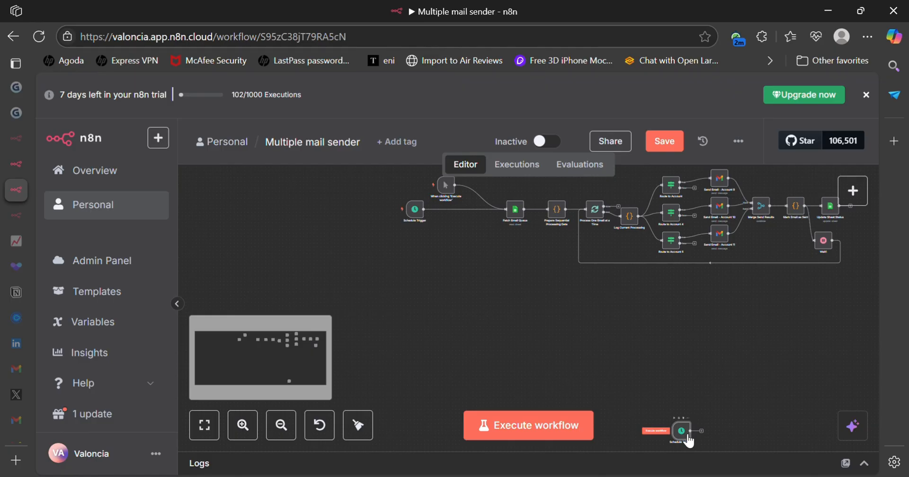
Move the separate Schedule Trigger below the existing workflow and add a Google Sheets "Get row(s) in sheet" node after it.
left_click_drag(688, 441, 338, 358)
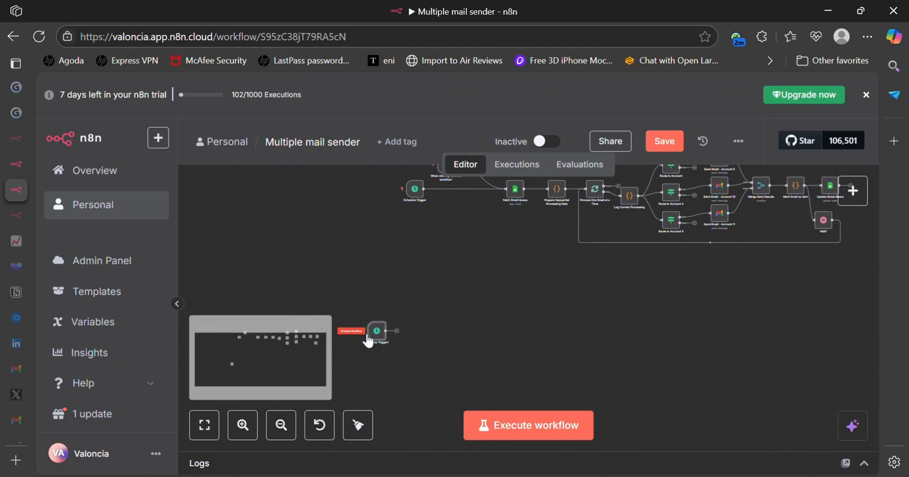
left_click(398, 332)
type("get")
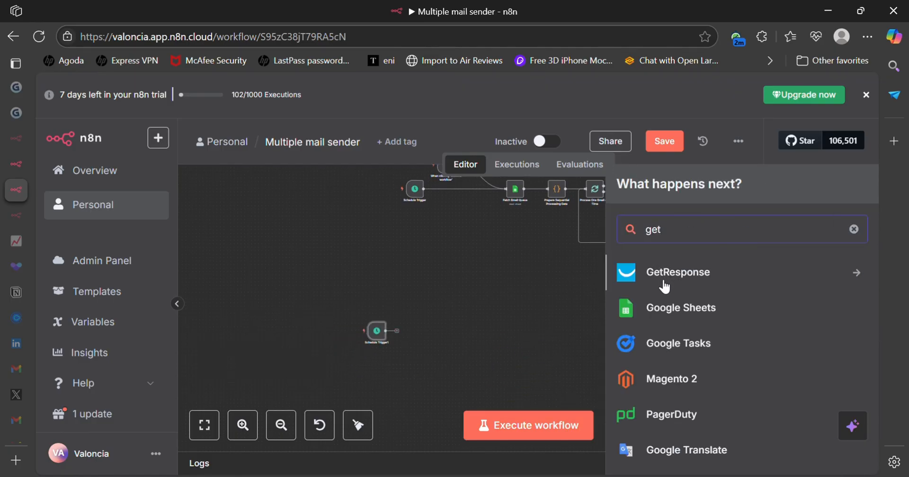
left_click(674, 316)
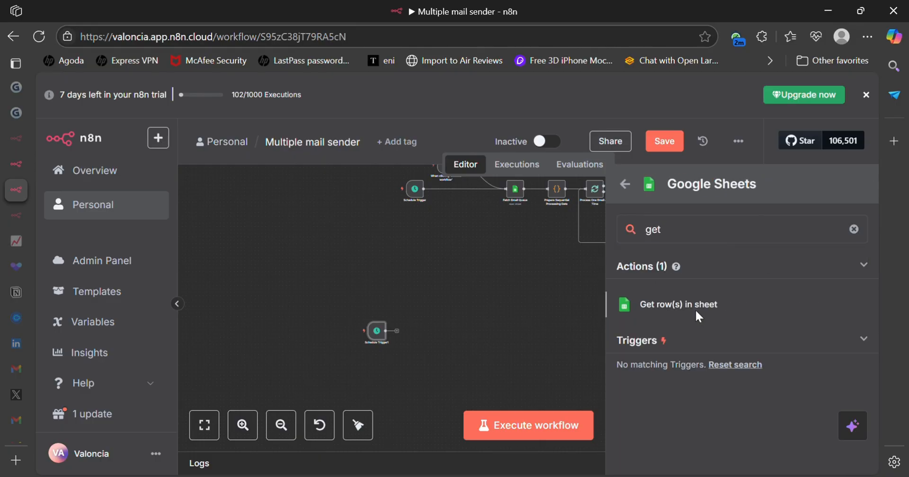
left_click(695, 308)
Switch the Google Sheets node's Document selection mode to By URL and return to the canvas.
left_click(391, 332)
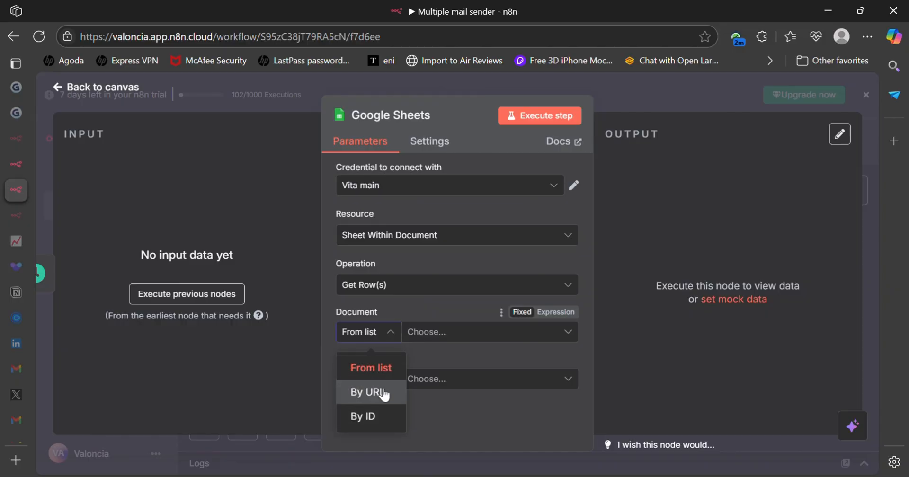
left_click(377, 416)
left_click(372, 339)
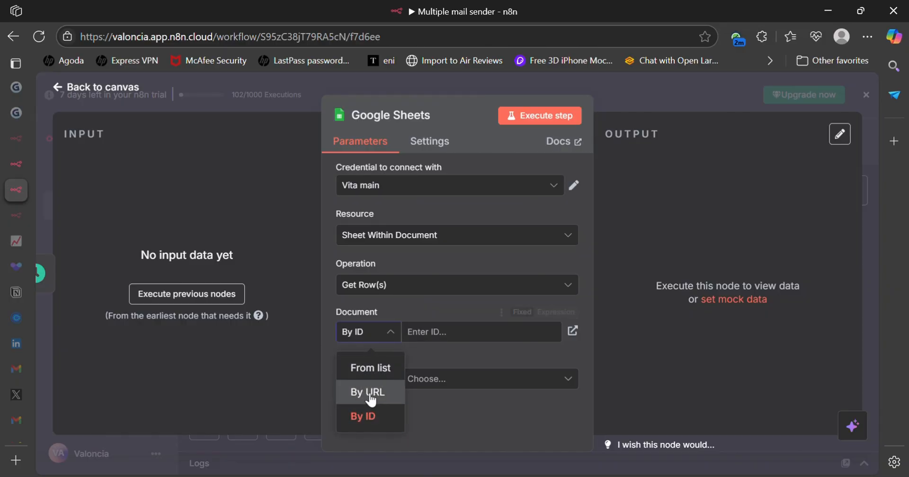
left_click(370, 400)
left_click(120, 86)
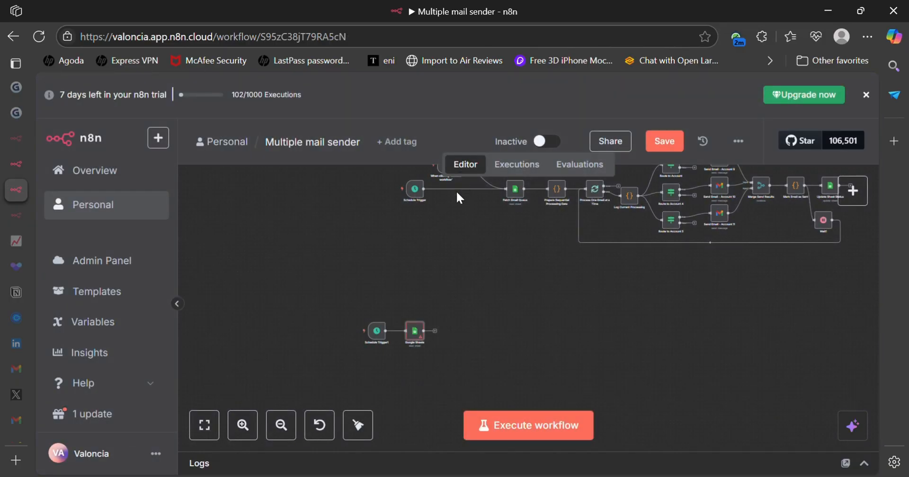
Try to copy the web address of the "Verified mail batch 1 (processed)" spreadsheet and return to the Multiple mail sender workflow.
mouse_move(3, 288)
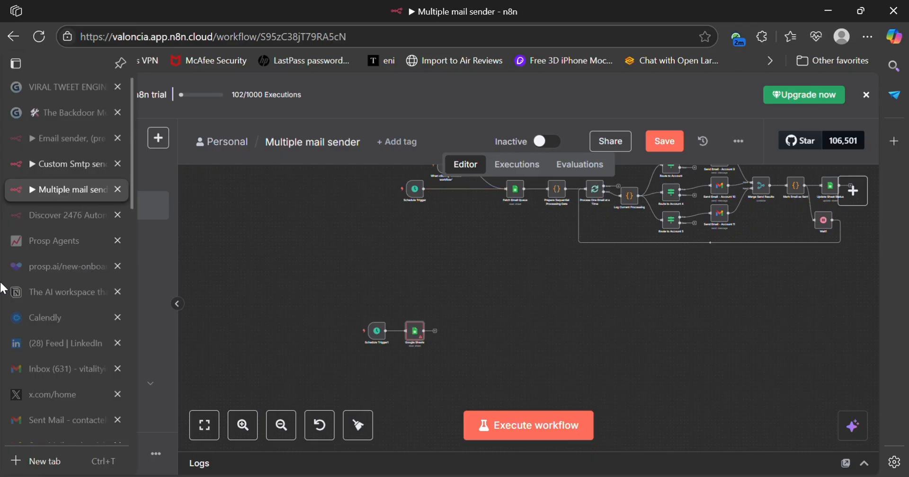
scroll(2, 288, "down", 5)
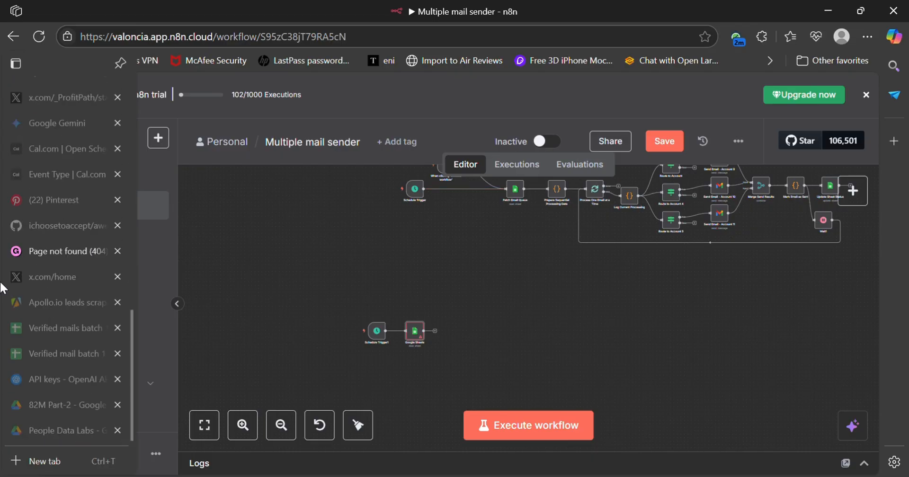
left_click(64, 344)
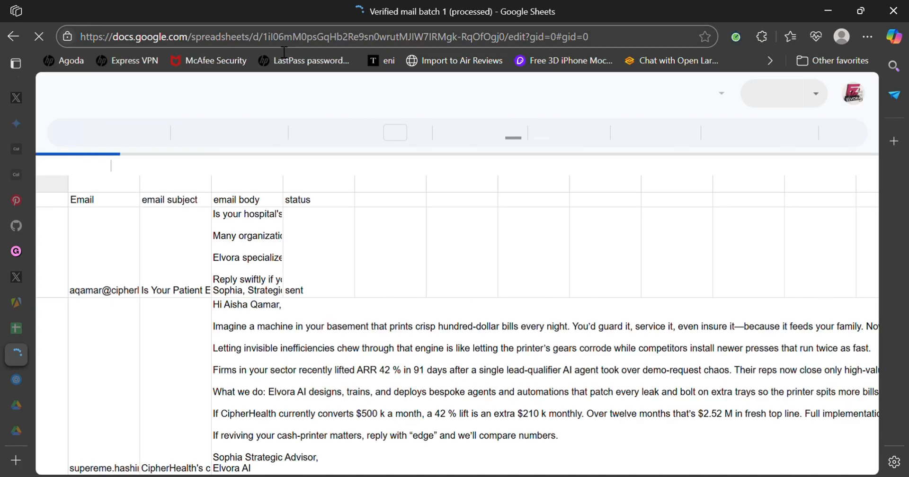
left_click(284, 45)
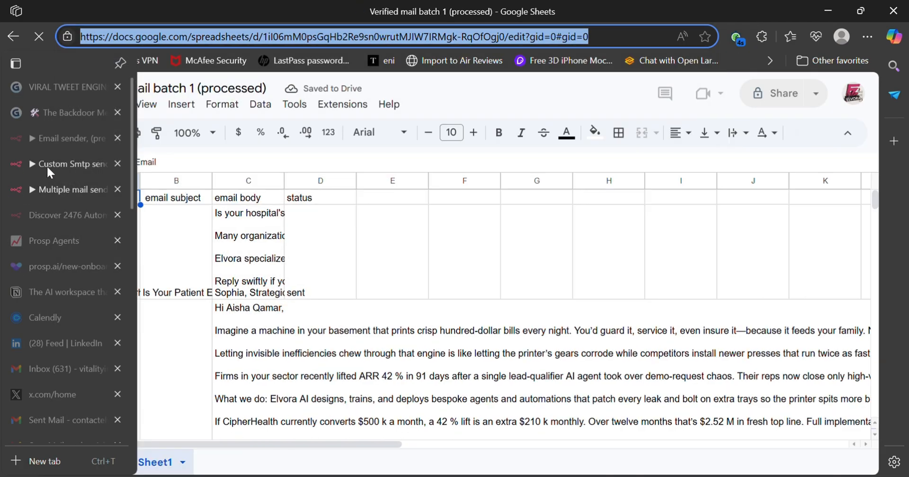
left_click(48, 168)
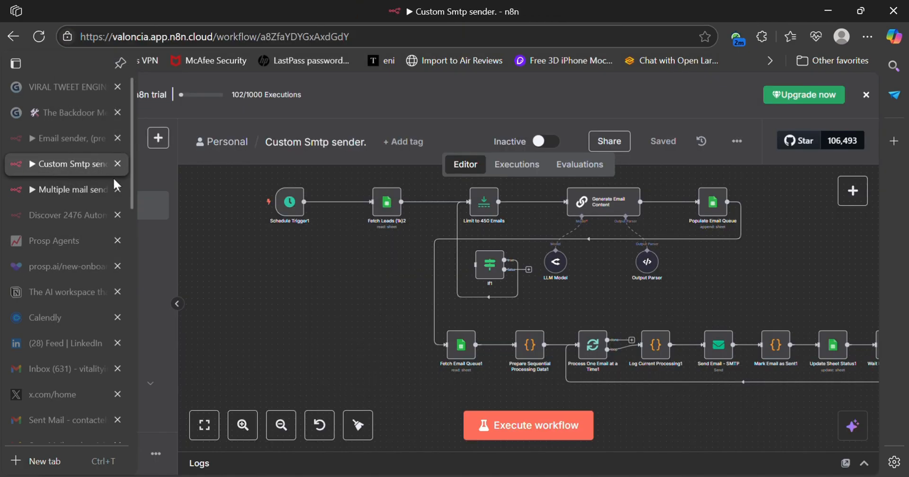
left_click(86, 189)
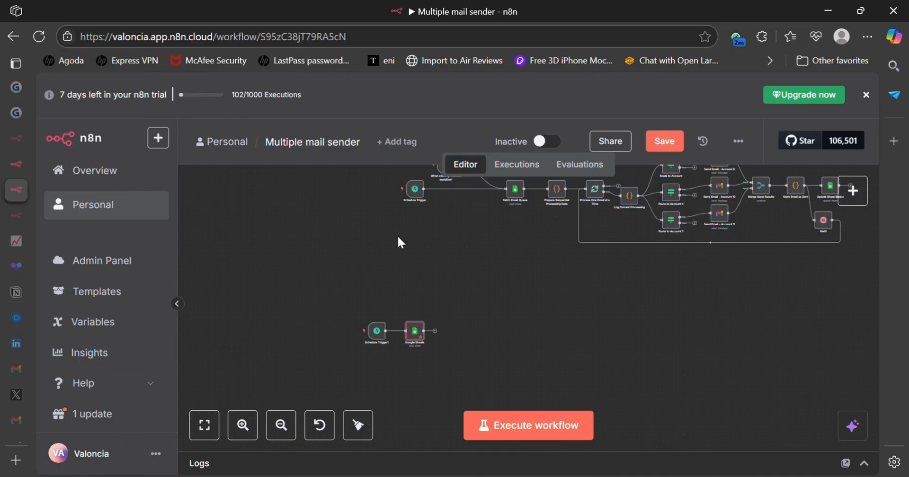
Paste the clipboard URL into the Google Sheets node's Document field and clear the wrong entry.
double_click(415, 332)
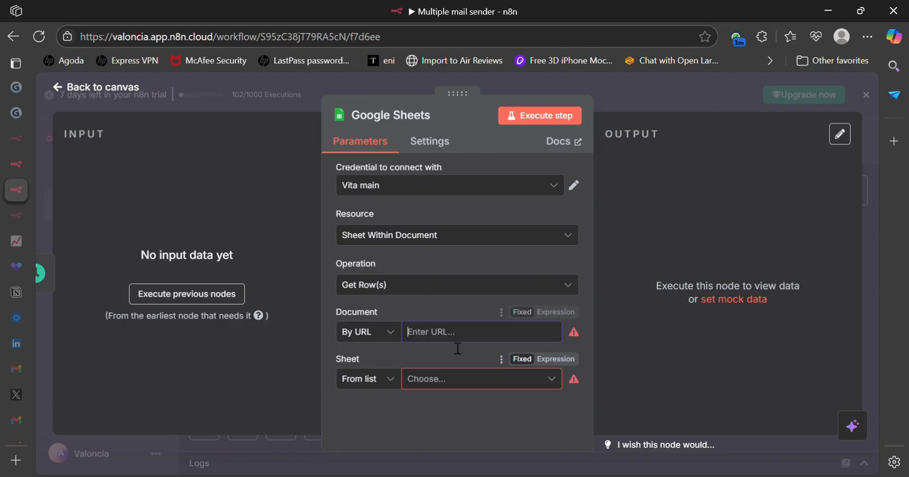
key("ctrl+v")
triple_click(509, 337)
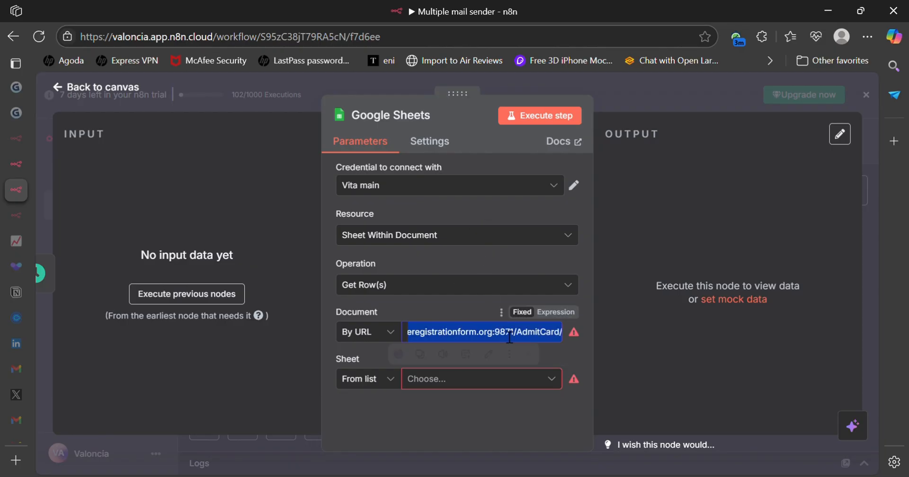
key("BackSpace")
Copy the URL of the "Verified mail batch 1 (processed)" spreadsheet and paste it as the Google Sheets node's document.
left_click(61, 348)
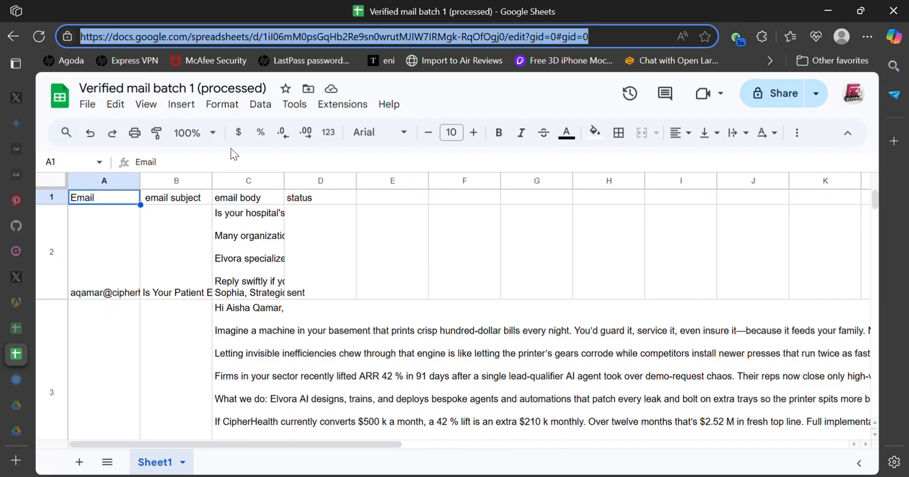
mouse_move(30, 180)
left_click(41, 165)
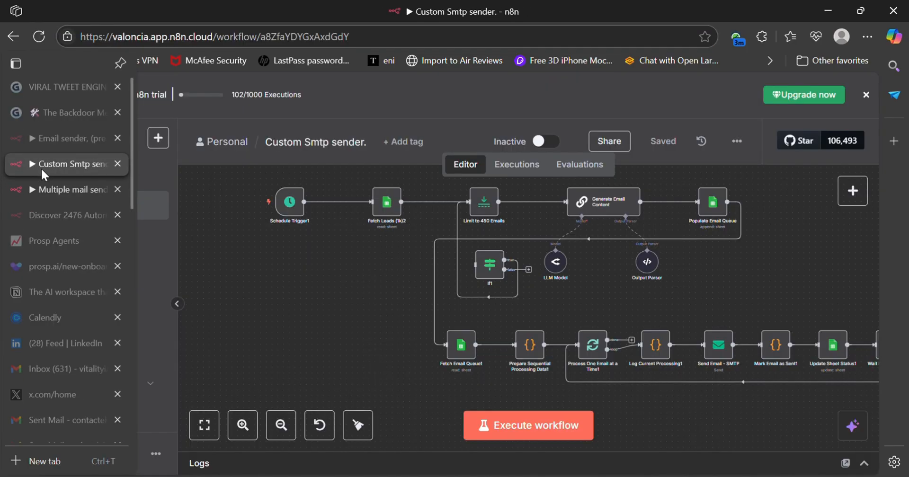
left_click(46, 185)
key("ctrl+v")
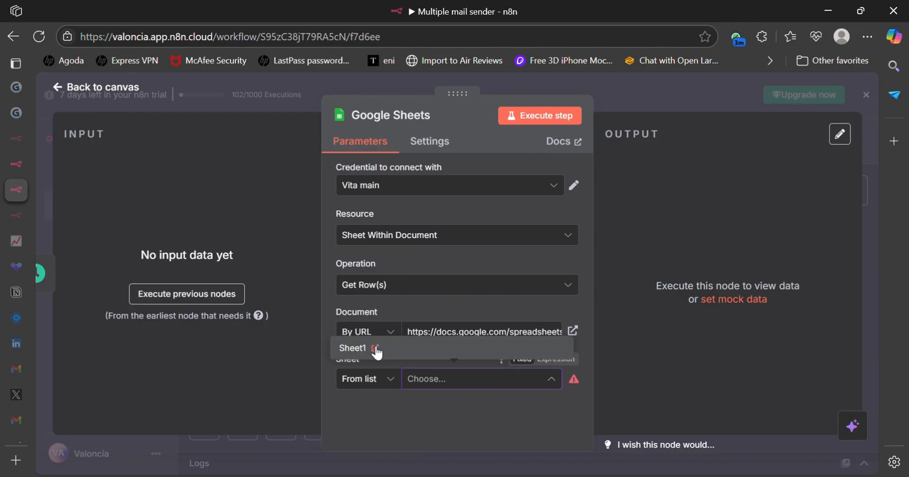
Open Sheet1 of the linked spreadsheet and examine its email, subject and body columns.
left_click(375, 349)
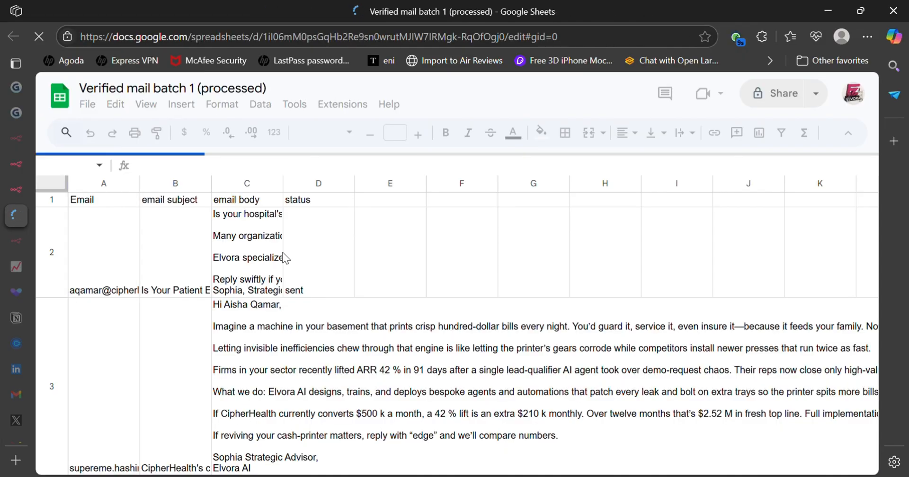
left_click(158, 249)
scroll(202, 328, "down", 3)
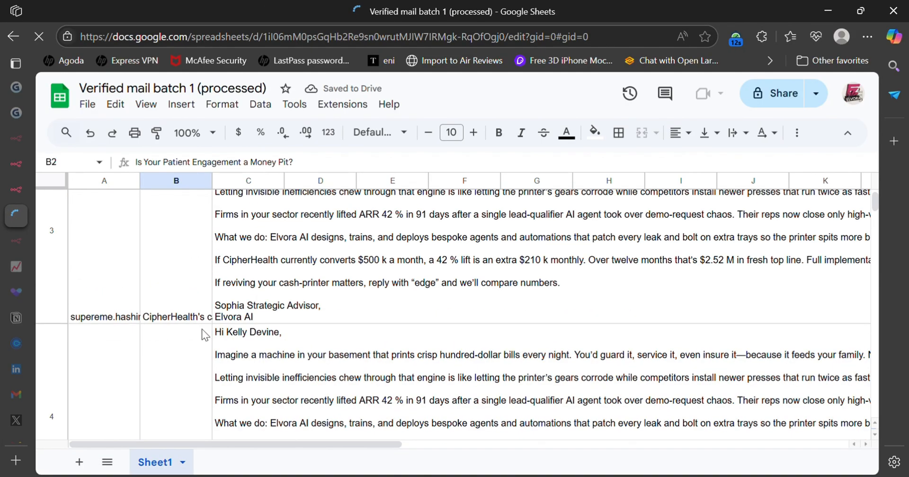
scroll(202, 328, "up", 3)
left_click_drag(98, 201, 125, 204)
left_click(135, 240)
left_click(182, 253)
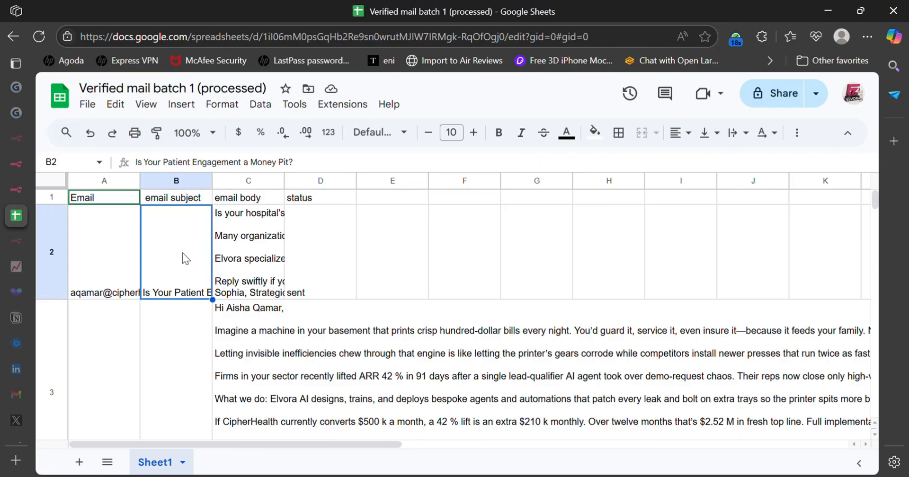
Select Sheet1 as the sheet in the workflow's Google Sheets node and return to the canvas.
left_click(10, 190)
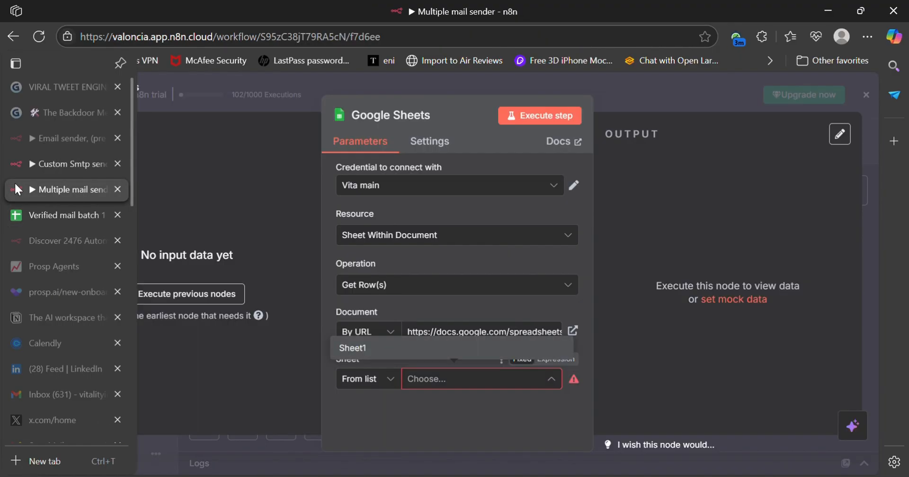
left_click(359, 349)
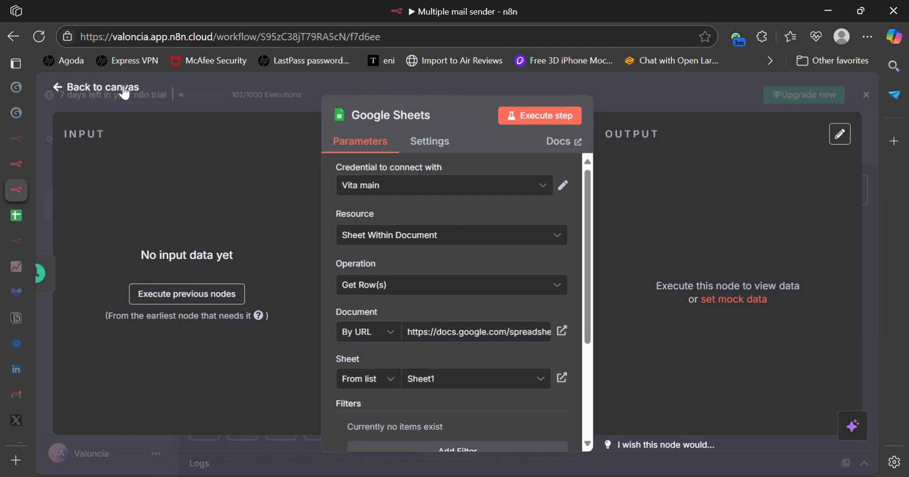
left_click(103, 87)
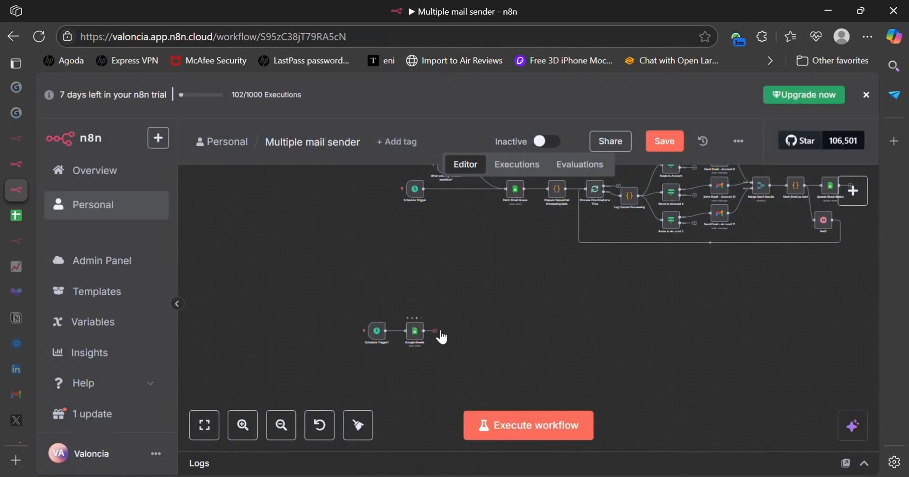
Examine the JavaScript in the existing Prepare Sequential Processing Data node.
left_click(442, 337)
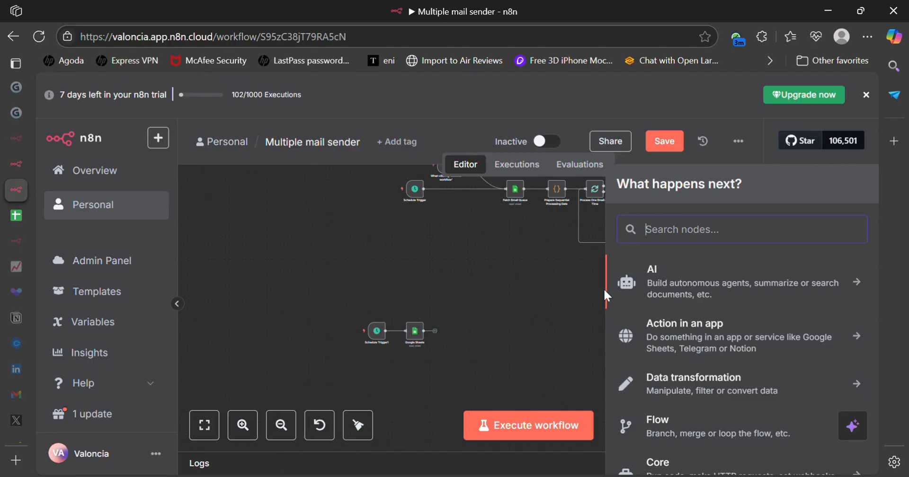
double_click(556, 191)
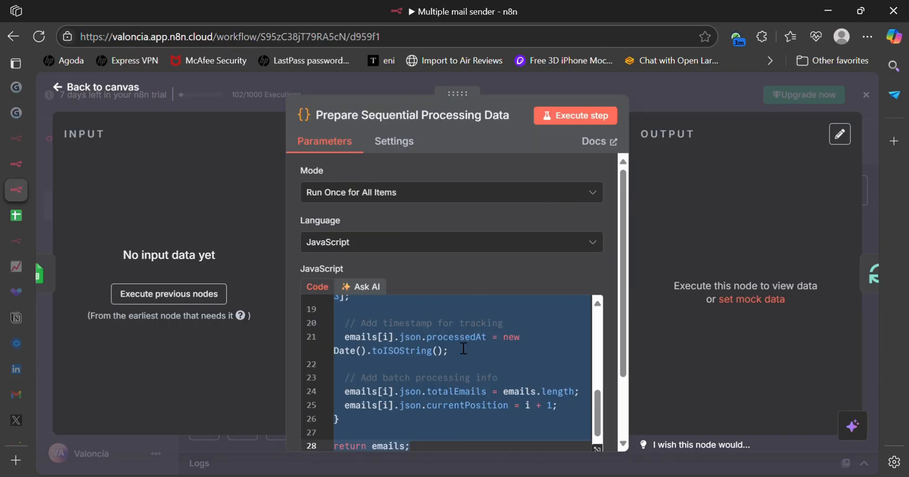
scroll(467, 274, "down", 2)
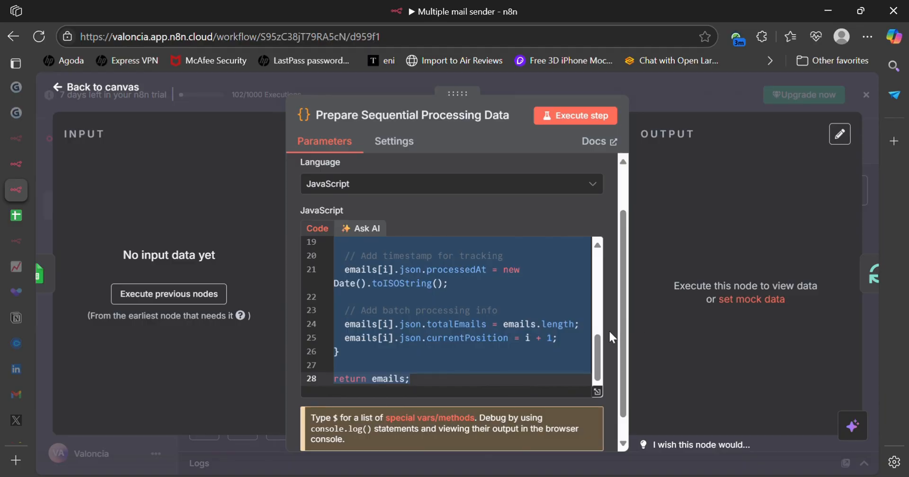
left_click(523, 329)
scroll(523, 345, "up", 6)
left_click(483, 281)
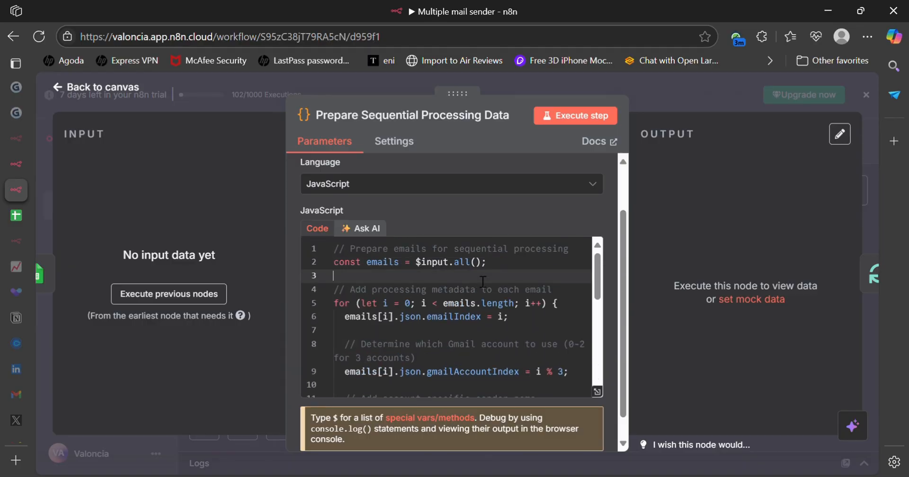
scroll(483, 282, "down", 5)
scroll(483, 281, "up", 8)
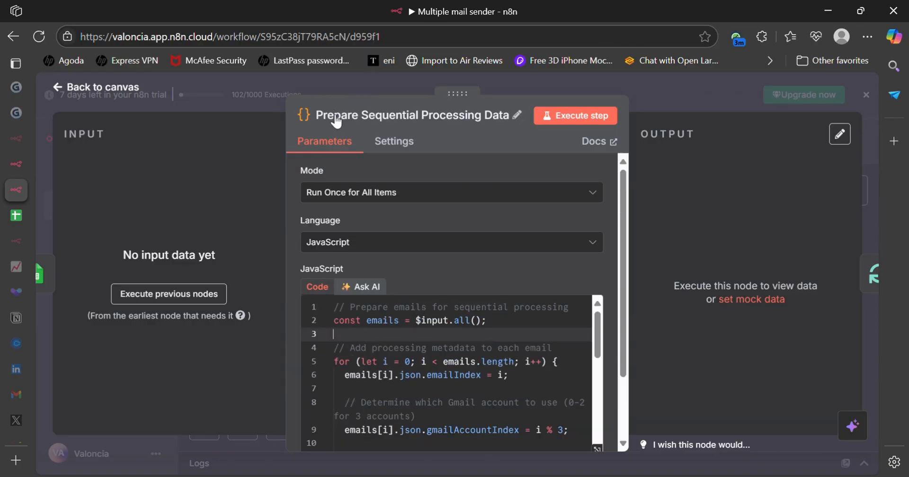
Copy the entire code of the Prepare Sequential Processing Data node and return to the canvas.
left_click(335, 119)
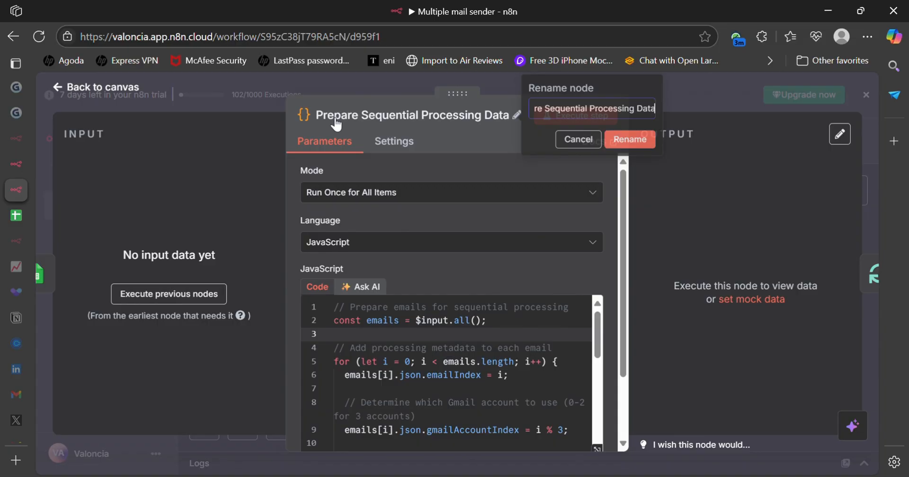
left_click(459, 356)
key("ctrl+a")
key("ctrl+c")
left_click(92, 94)
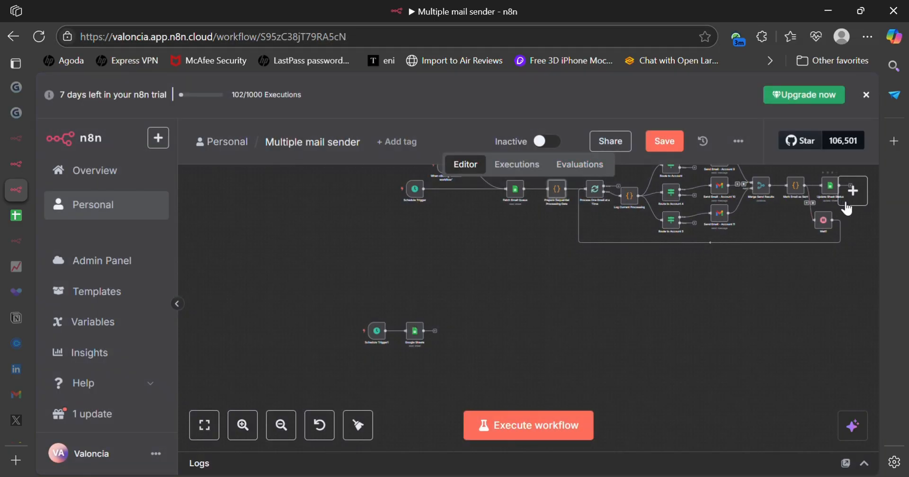
Add a Code node and replace its default JavaScript with the copied sequential processing code.
left_click(852, 189)
type("code")
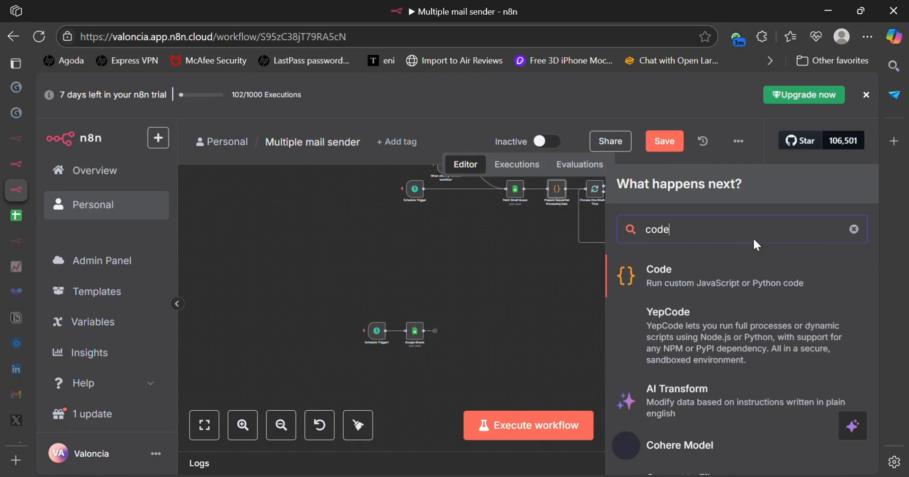
left_click(715, 276)
left_click(475, 350)
key("ctrl+a")
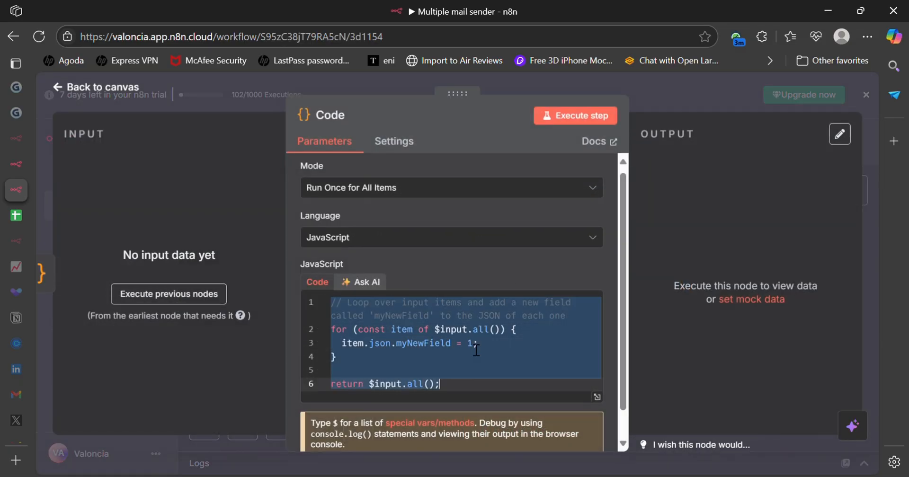
key("ctrl+v")
scroll(475, 349, "up", 10)
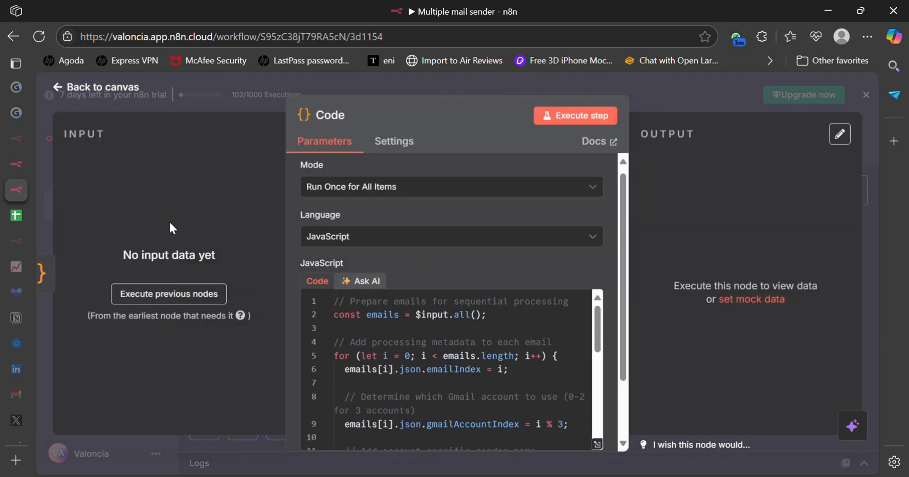
left_click(131, 97)
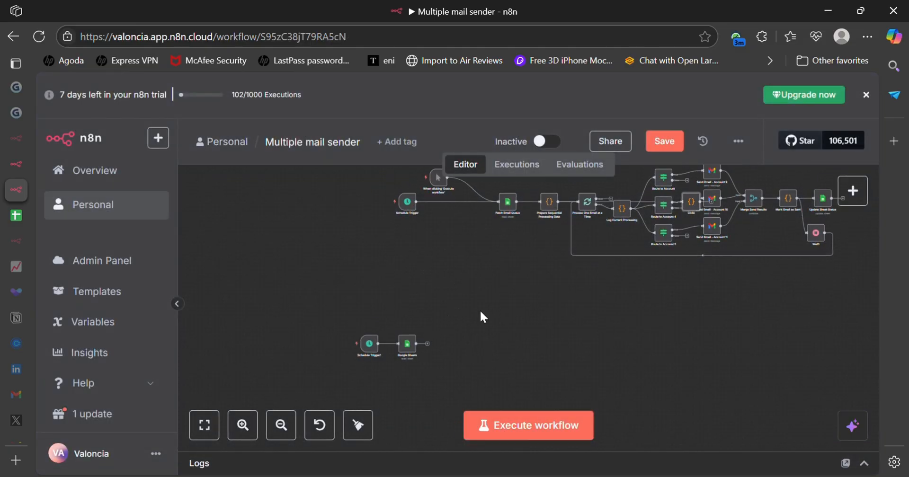
Place the new Code node beside the new Google Sheets node and connect the Google Sheets output to it.
left_click_drag(689, 203, 436, 355)
left_click(585, 278)
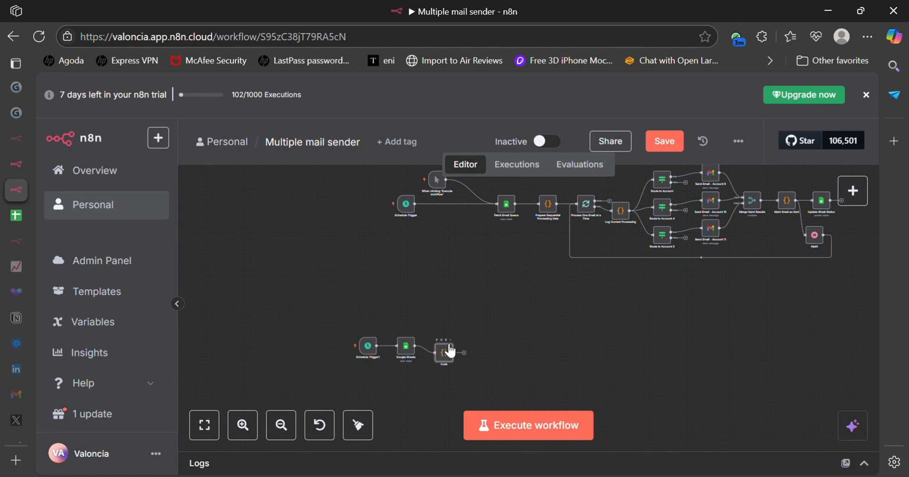
Copy the name of the existing Prepare Sequential Processing Data node and open the new Code node.
double_click(547, 204)
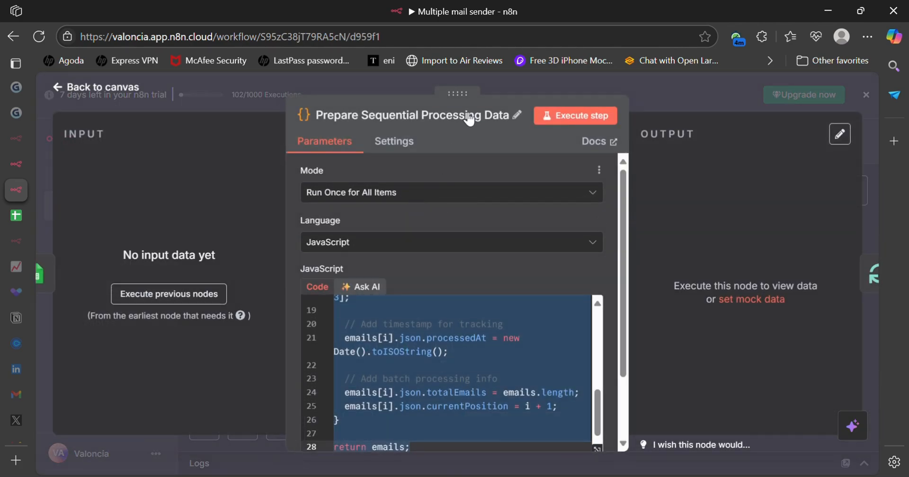
left_click(517, 115)
key("ctrl+c")
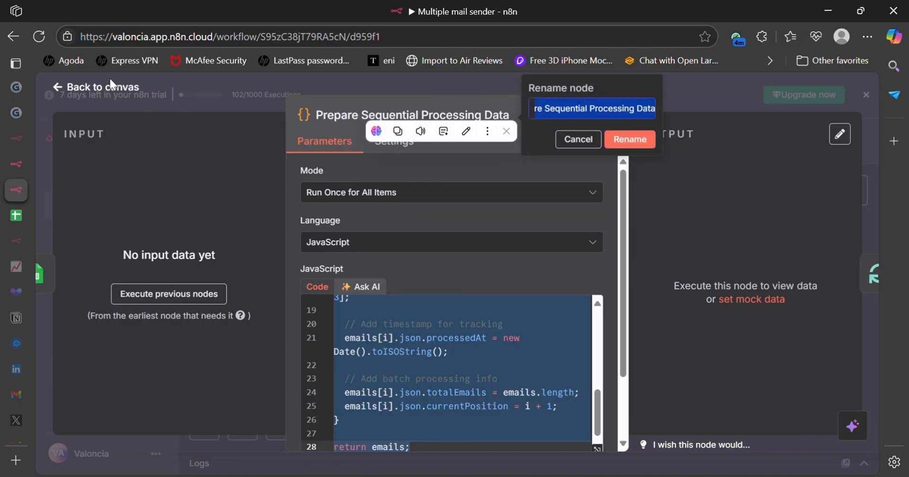
left_click(113, 86)
double_click(444, 350)
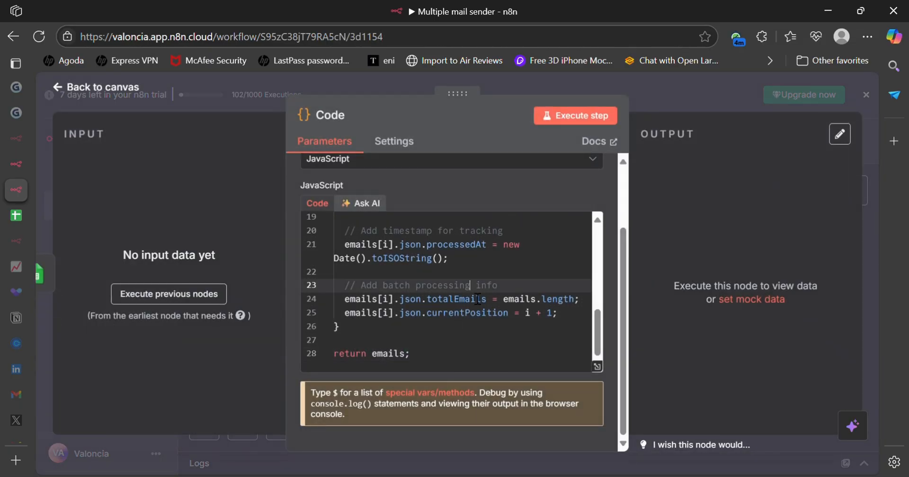
key("ctrl+a")
key("ctrl+v")
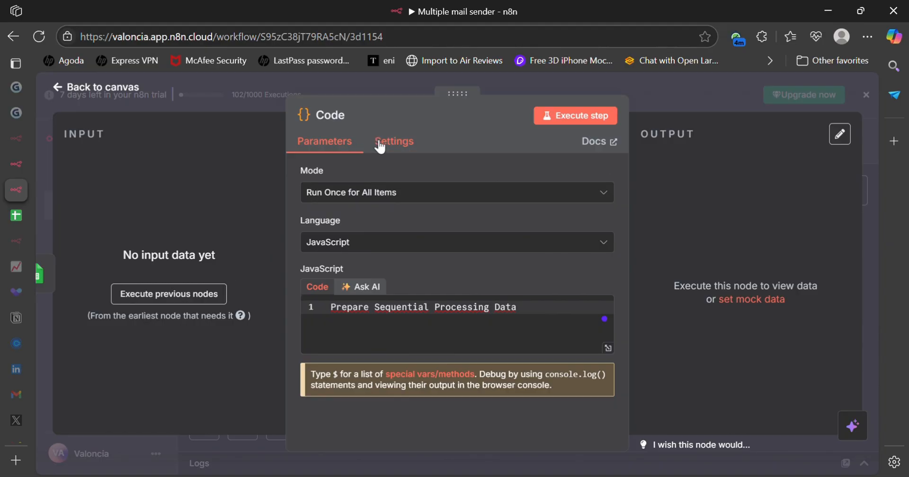
key("ctrl+z")
Rename the new Code node with the copied name Prepare Sequential Processing Data and return to the canvas.
left_click(346, 118)
key("ctrl+v")
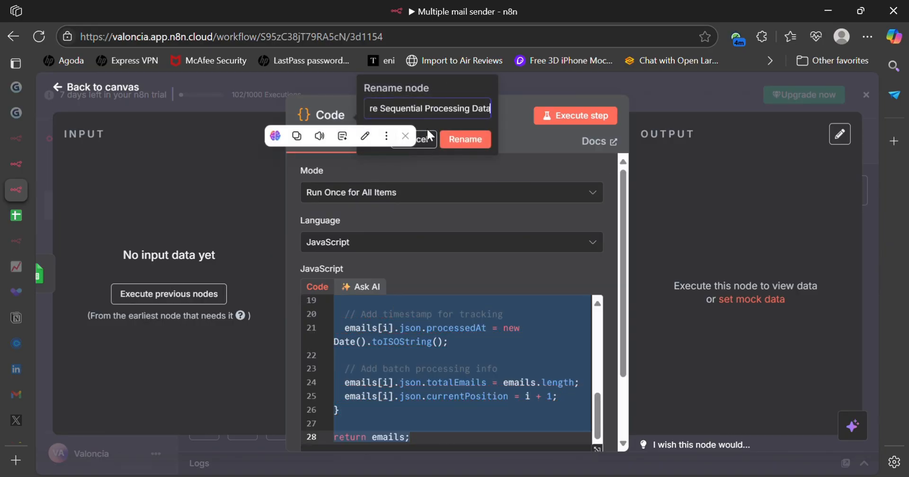
left_click(464, 137)
left_click(135, 92)
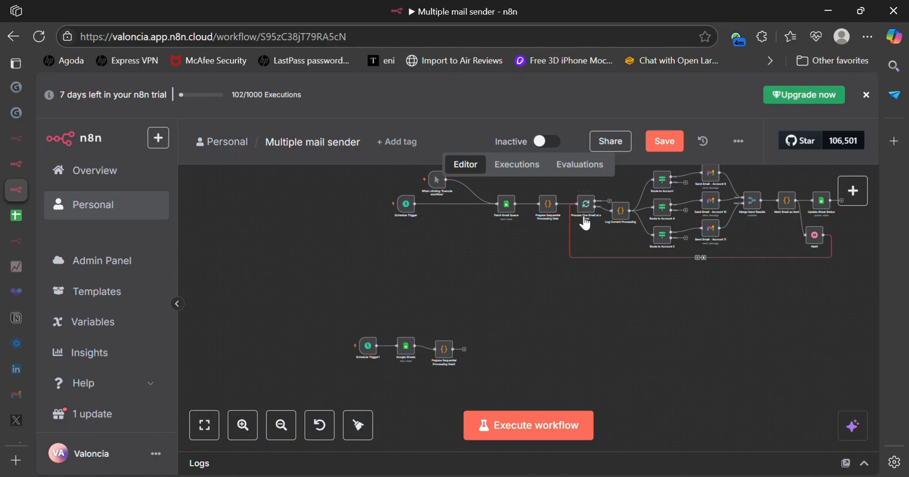
Add a Loop Over Items (Split in Batches) node after the new sequential processing Code node and return to the canvas.
left_click(468, 351)
type("loop")
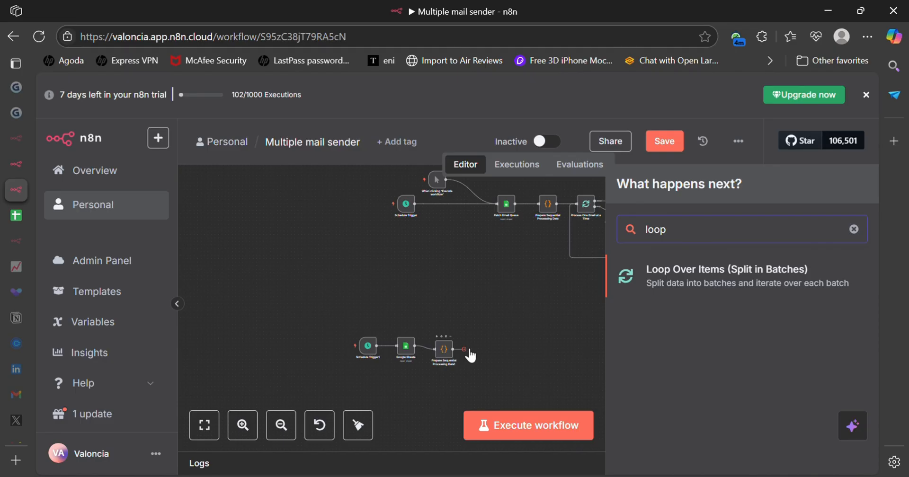
key("Return")
left_click(133, 92)
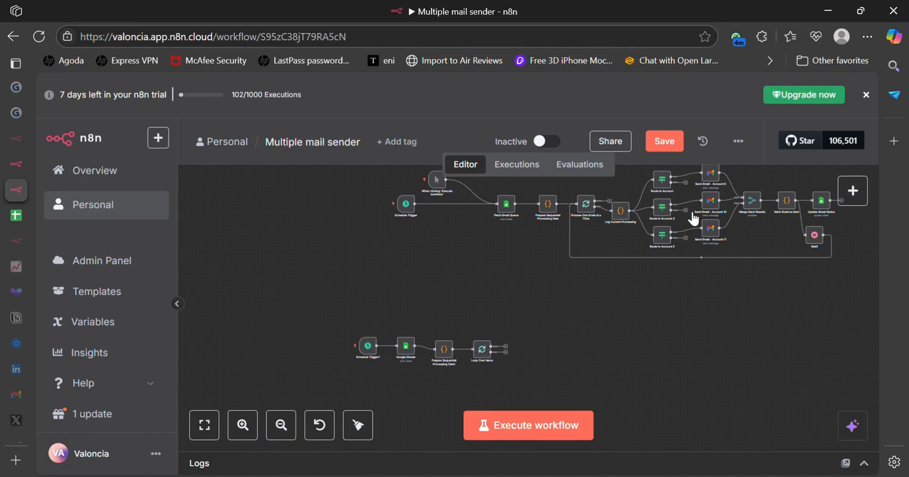
Duplicate the Log Current Processing node beside Loop Over Items and connect the loop output to the copy.
key("ctrl+c")
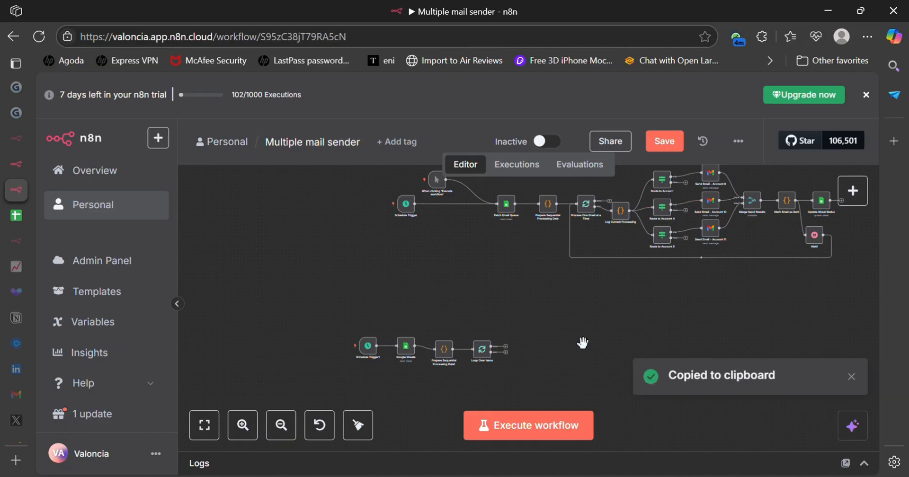
key("ctrl+v")
left_click_drag(562, 361, 551, 360)
Duplicate the three existing Route to Account nodes and place the copies beyond the new Log Current Processing node.
scroll(633, 204, "up", 2)
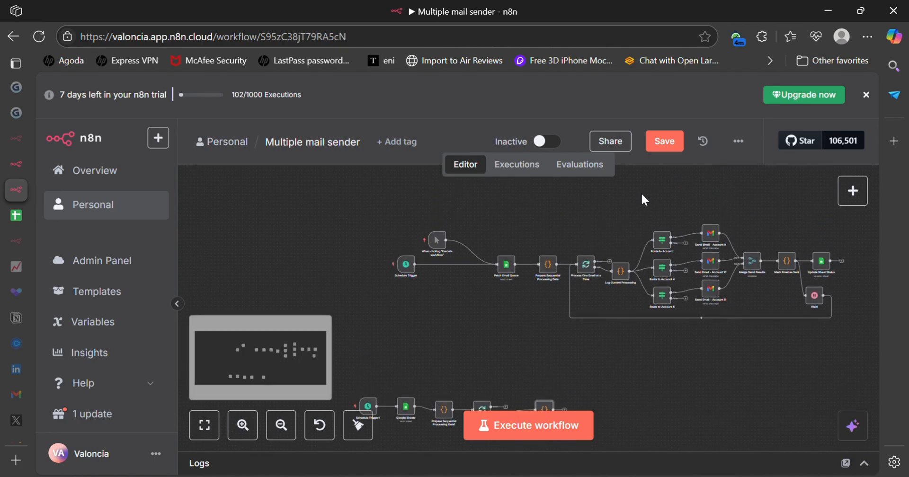
left_click_drag(640, 192, 679, 326)
key("ctrl+c")
scroll(610, 355, "down", 2)
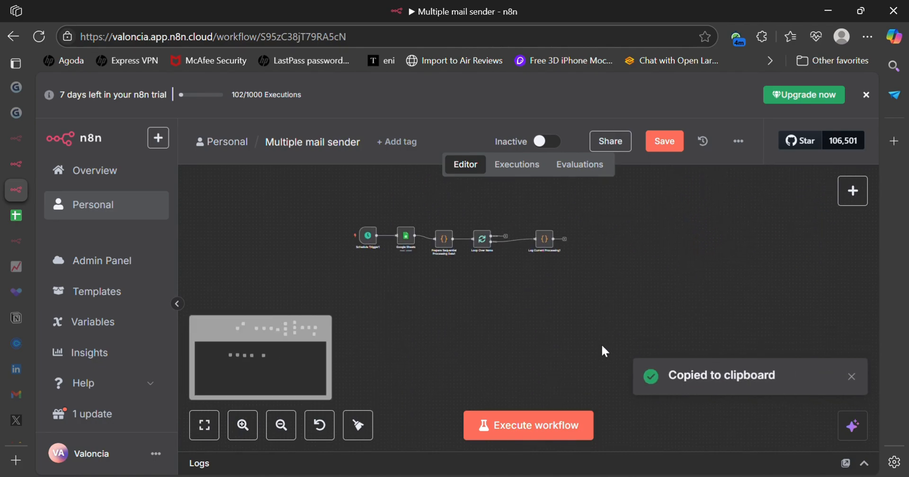
key("ctrl+v")
scroll(618, 294, "down", 3)
left_click_drag(622, 321, 618, 315)
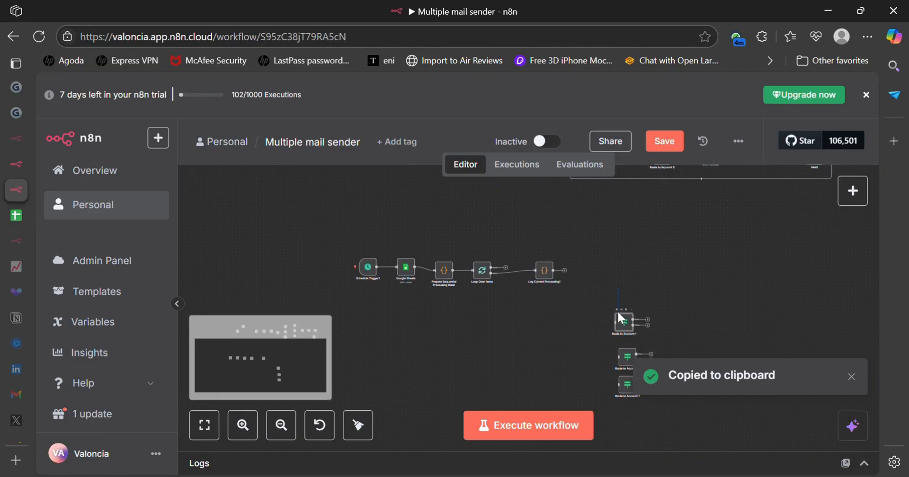
left_click(619, 312)
mouse_move(604, 283)
left_mouse_down()
mouse_move(648, 388)
mouse_move(621, 284)
left_mouse_up()
Connect the new Log Current Processing node's output to each of the three copied Route to Account nodes.
left_click(564, 235)
scroll(564, 233, "up", 3)
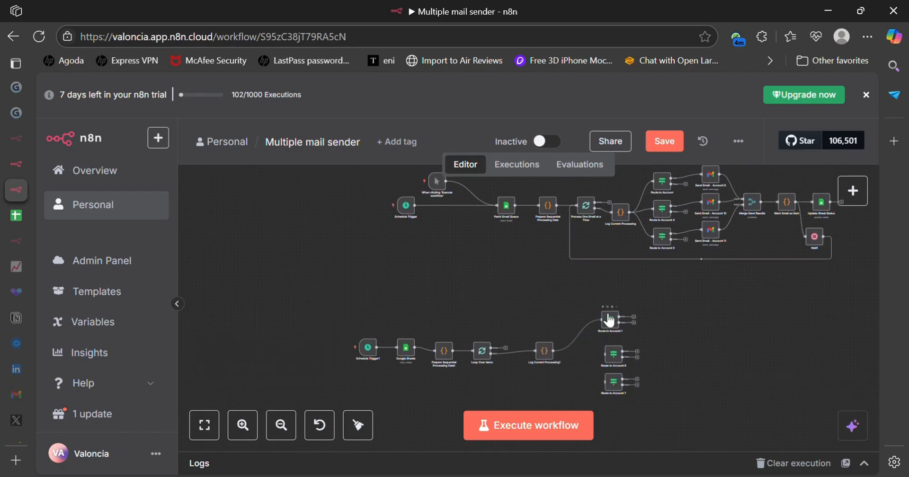
left_click(628, 361)
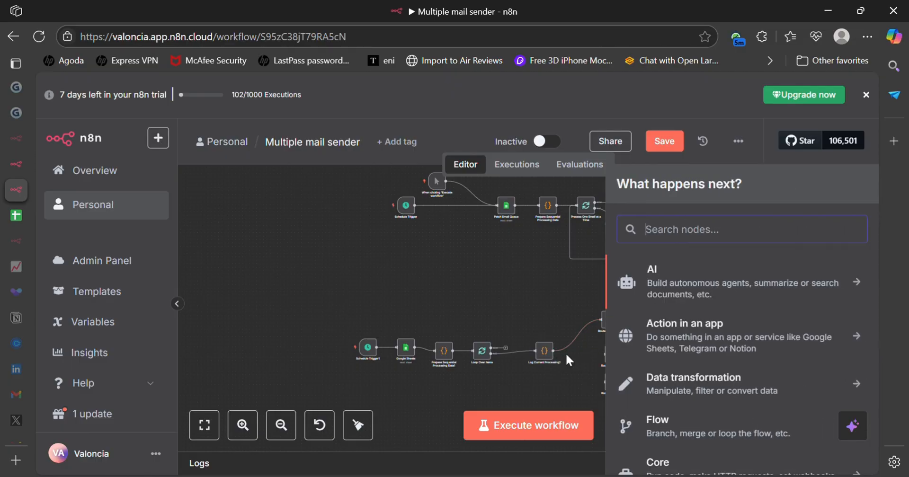
left_click(566, 364)
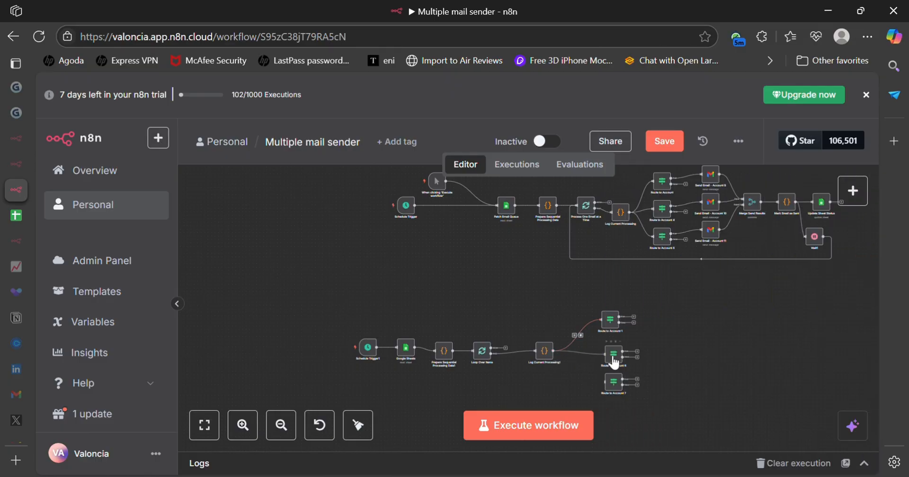
left_click(245, 426)
left_click(246, 426)
left_click(245, 427)
left_click(245, 426)
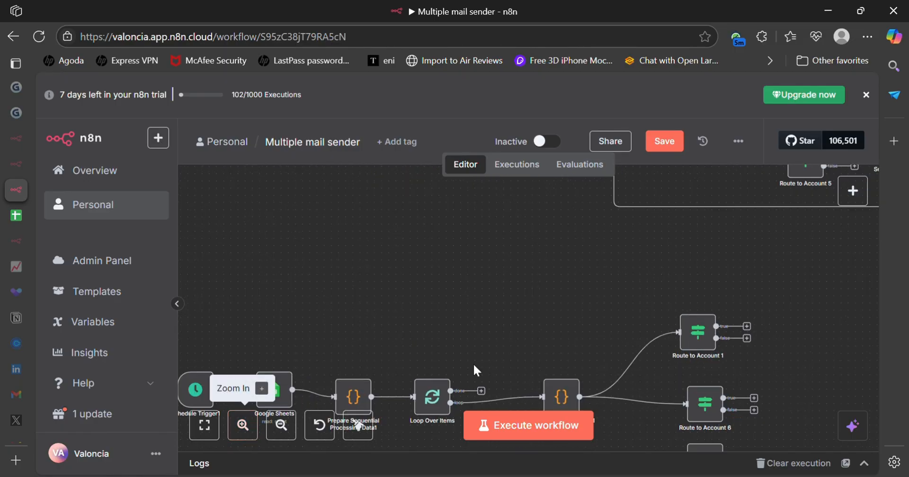
scroll(474, 365, "down", 5)
scroll(473, 364, "right", 2)
scroll(473, 365, "up", 3)
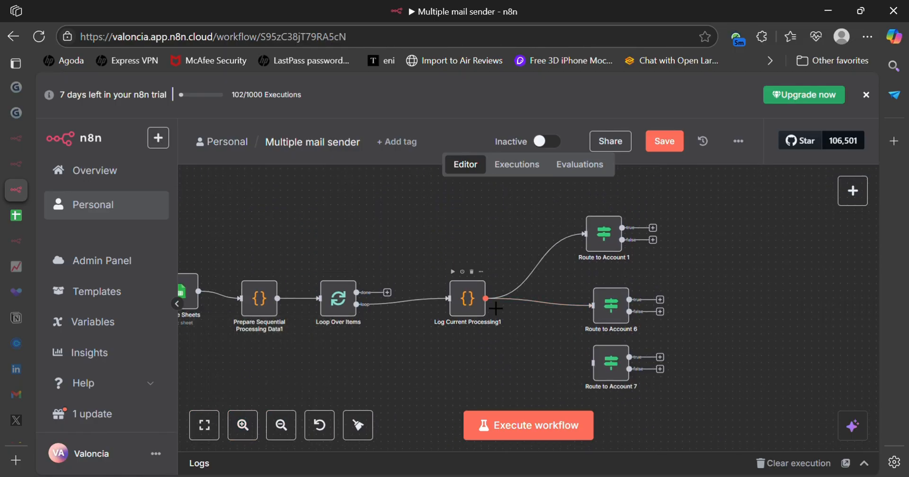
left_click_drag(485, 298, 593, 363)
Examine the gmailAccountIndex condition in each of the three copied Route to Account nodes.
double_click(600, 233)
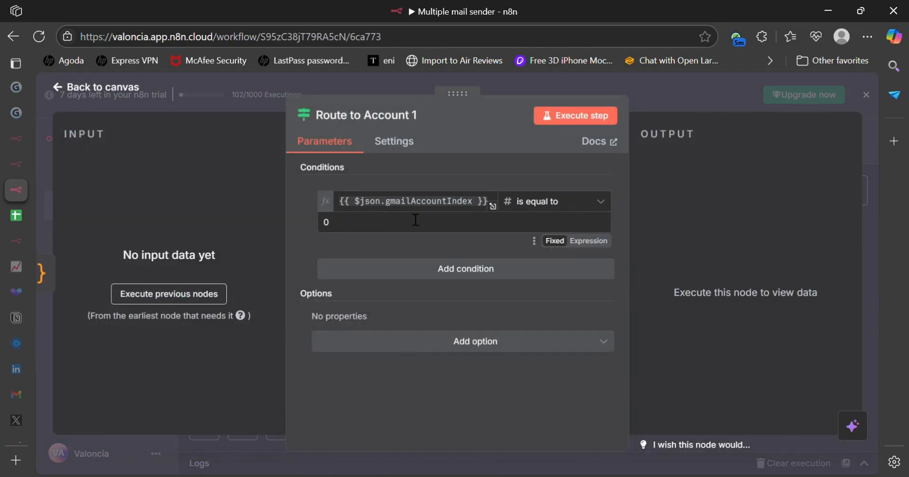
left_click_drag(407, 201, 481, 206)
left_click(544, 211)
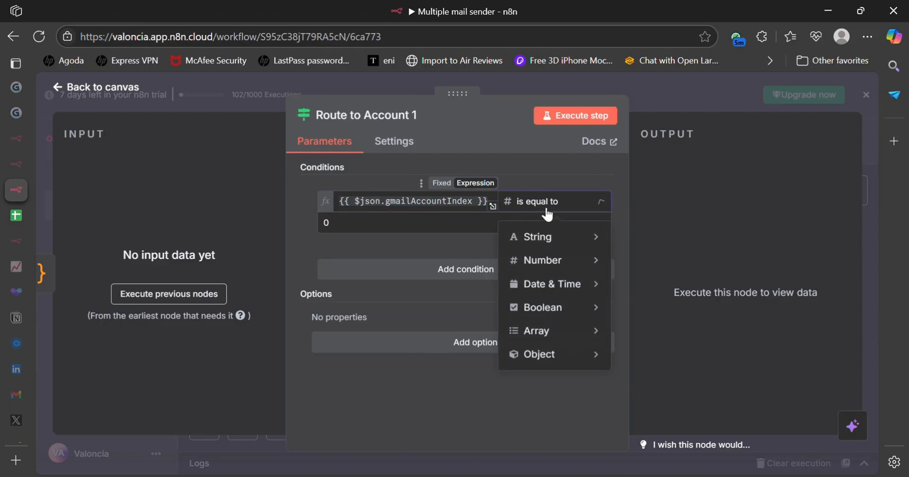
left_click(342, 243)
left_click(352, 230)
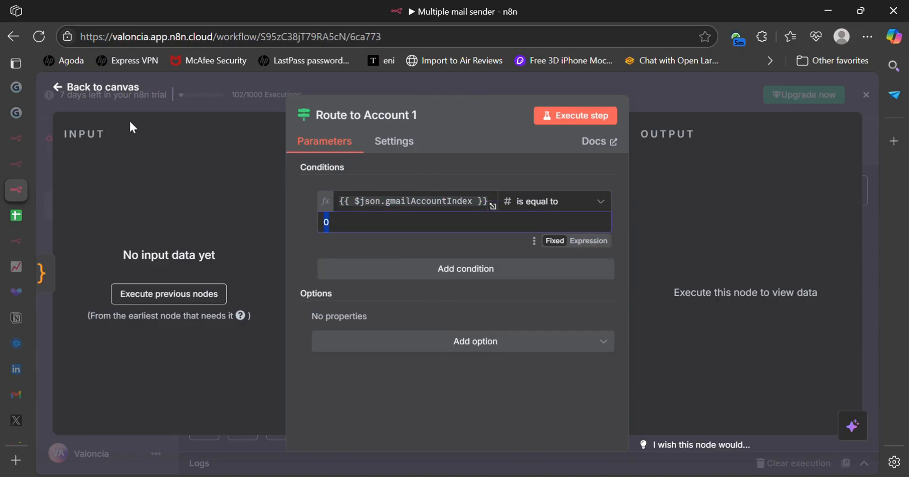
left_click(118, 92)
double_click(607, 304)
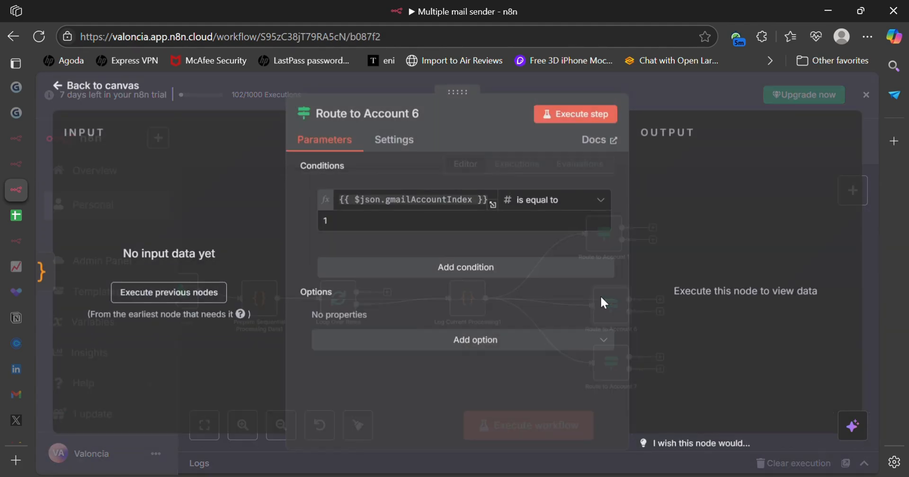
left_click(343, 229)
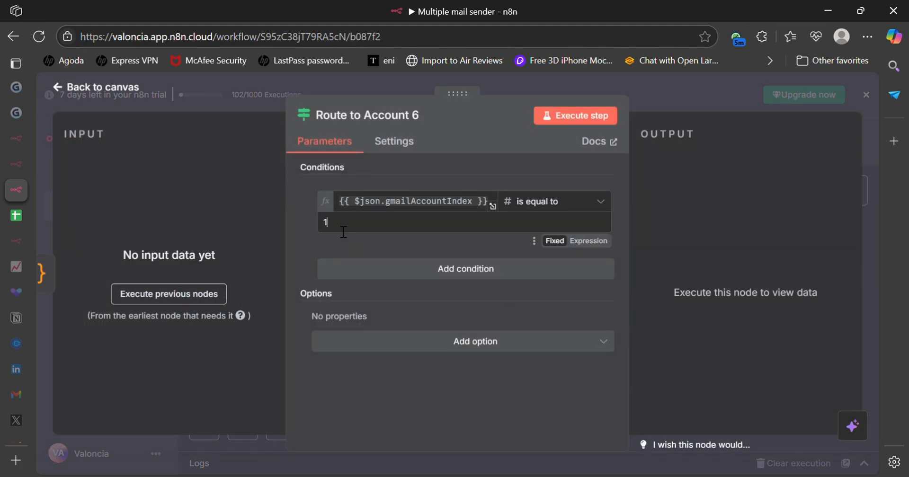
left_click(122, 92)
double_click(608, 364)
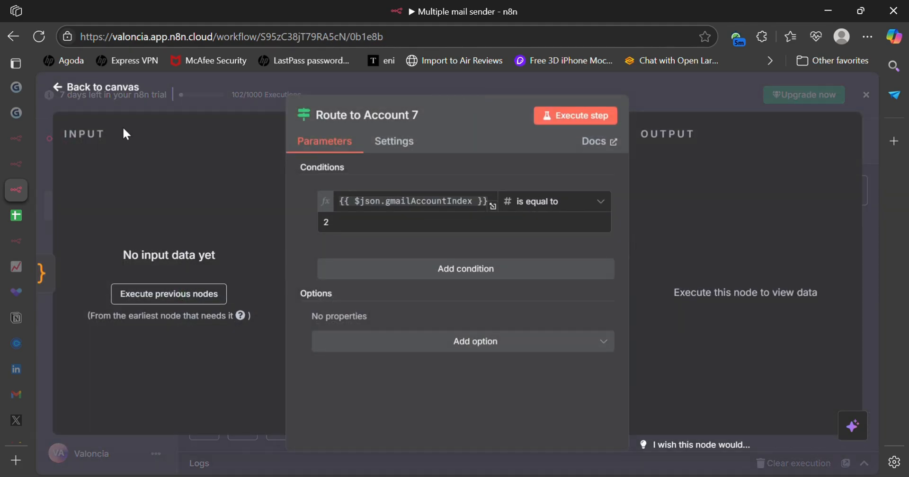
left_click(88, 89)
Duplicate the three Gmail Send Email nodes and place the copies beside the new Route to Account nodes.
scroll(497, 218, "up", 6)
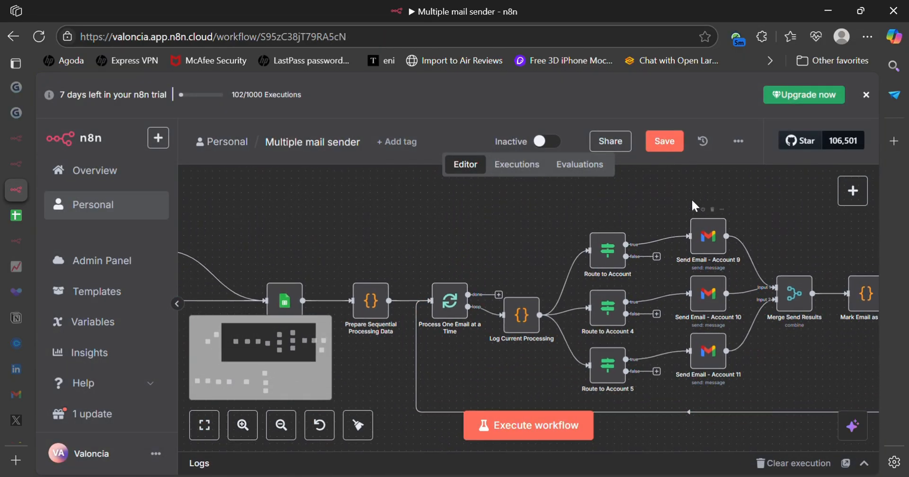
left_click_drag(688, 197, 732, 369)
key("ctrl+c")
scroll(737, 419, "down", 10)
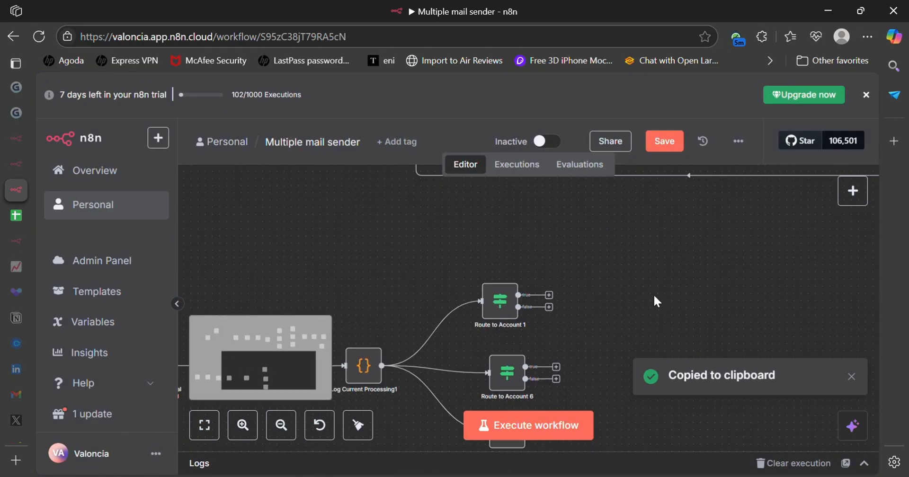
key("ctrl+v")
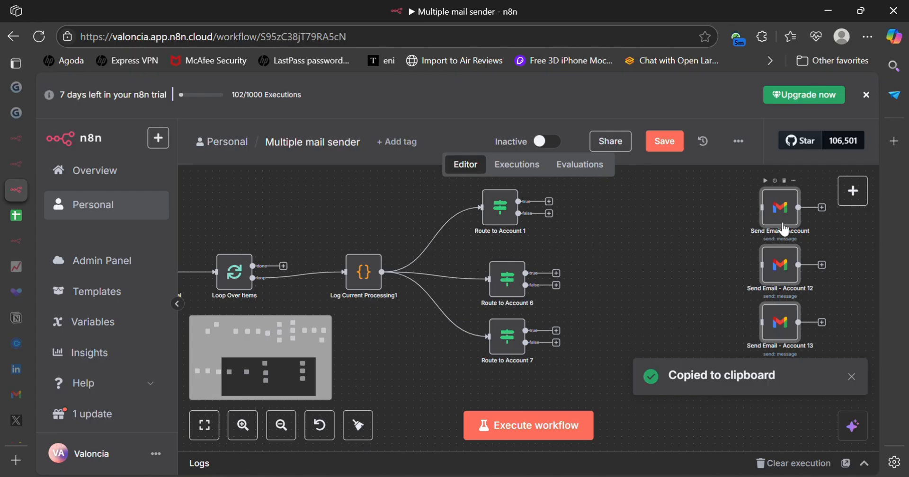
left_click_drag(781, 224, 636, 221)
left_click(767, 239)
Connect the true output of each new Route to Account node to its matching copied Send Email node.
scroll(767, 238, "up", 8)
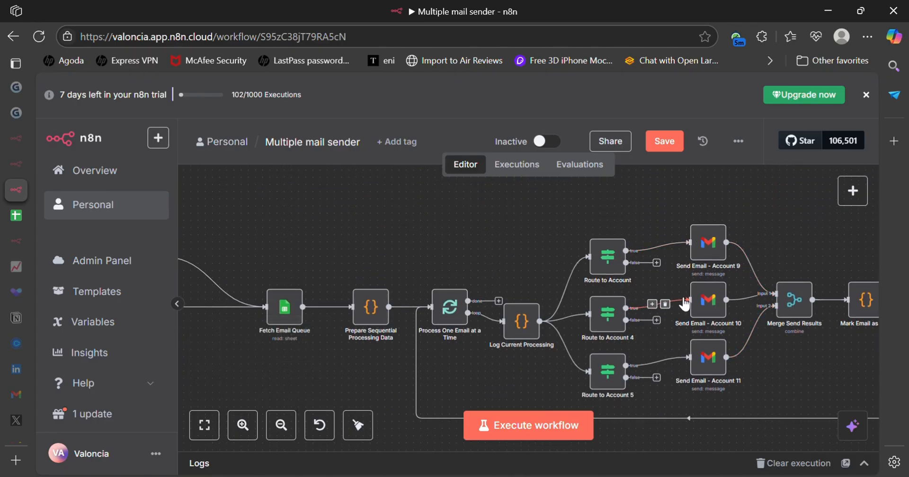
scroll(685, 305, "down", 7)
scroll(678, 296, "up", 2)
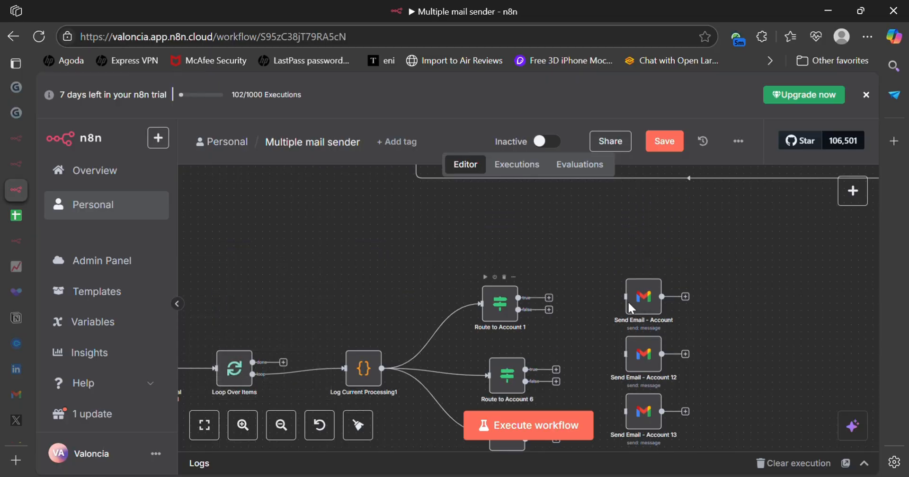
left_click_drag(626, 298, 519, 297)
left_click_drag(561, 371, 626, 354)
scroll(561, 385, "down", 2)
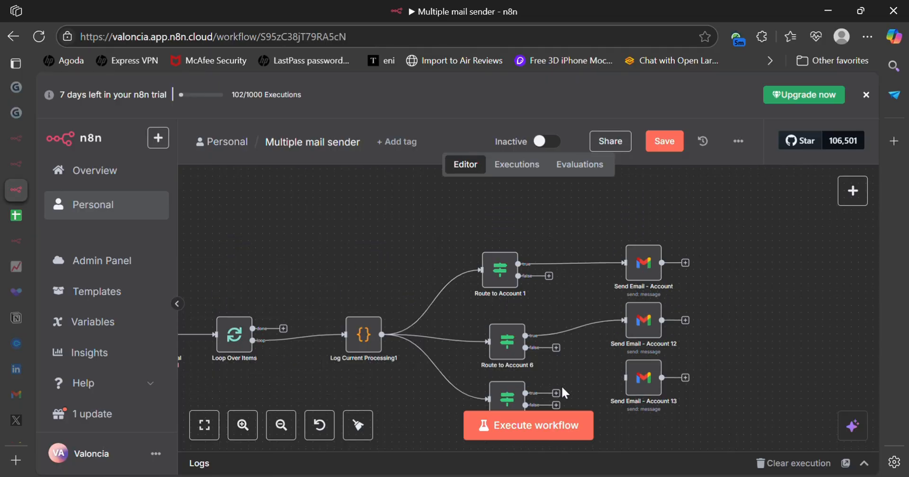
left_click_drag(648, 324, 677, 306)
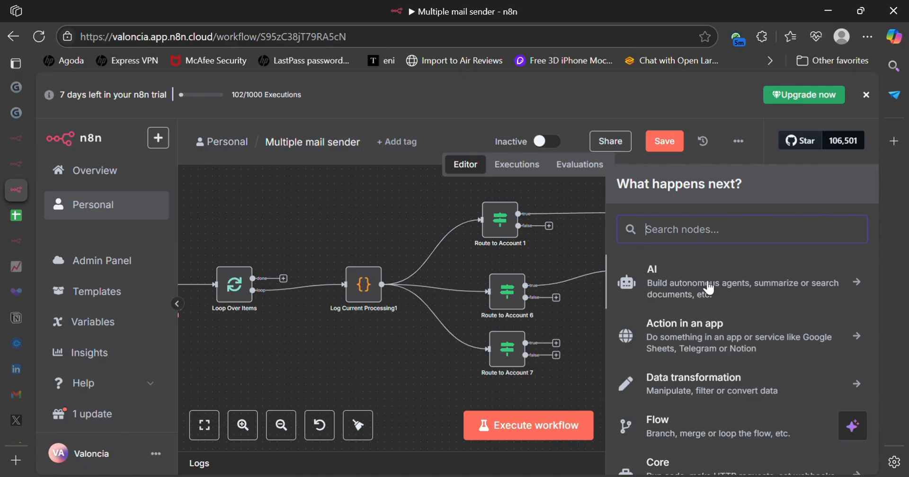
left_click(570, 326)
left_click_drag(556, 342, 623, 328)
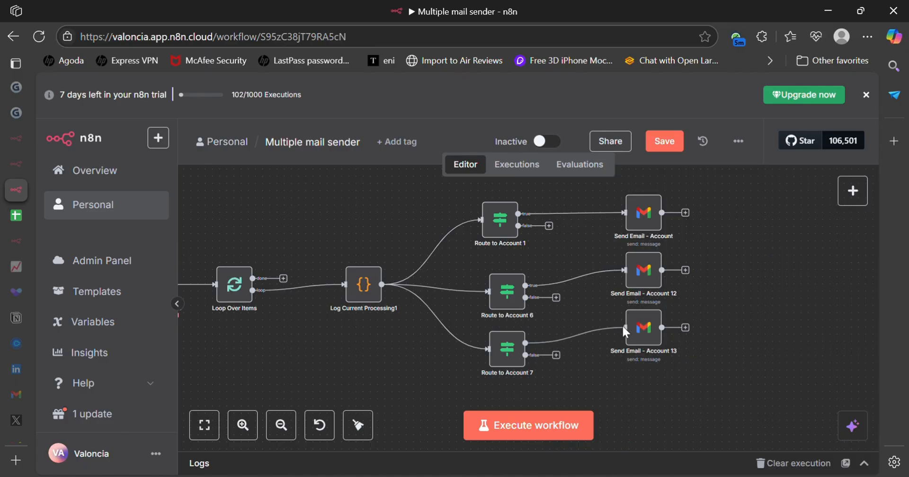
Check the Merge Send Results settings, then duplicate that node and place the copy beside the new Send Email nodes.
scroll(708, 255, "right", 7)
scroll(708, 256, "up", 6)
right_click(708, 256)
double_click(482, 308)
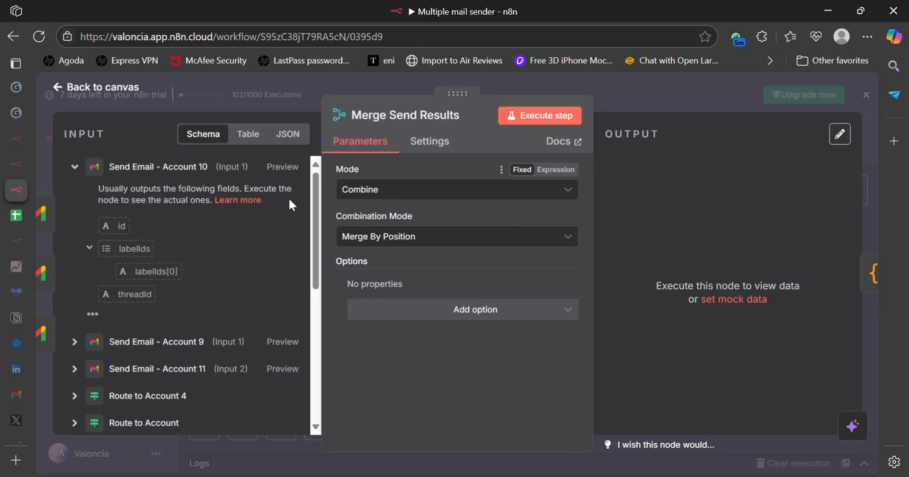
left_click(89, 87)
key("ctrl+c")
scroll(445, 287, "down", 5)
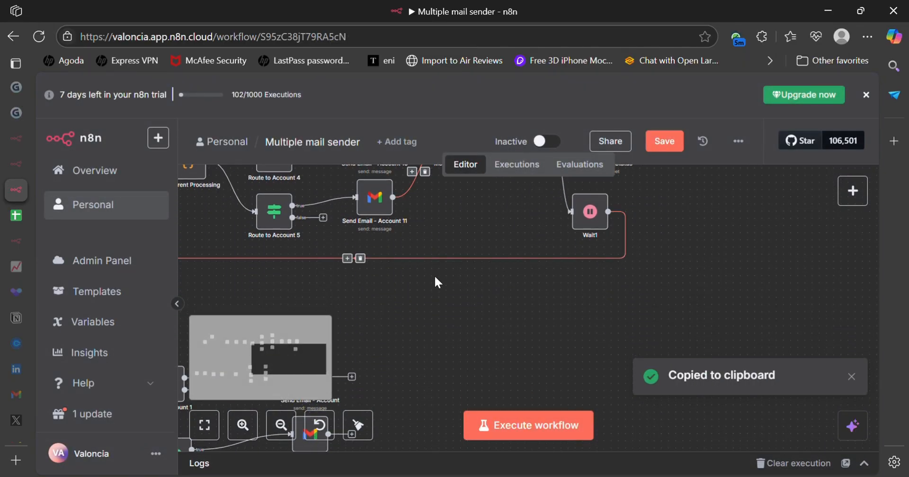
key("ctrl+v")
scroll(405, 312, "down", 1)
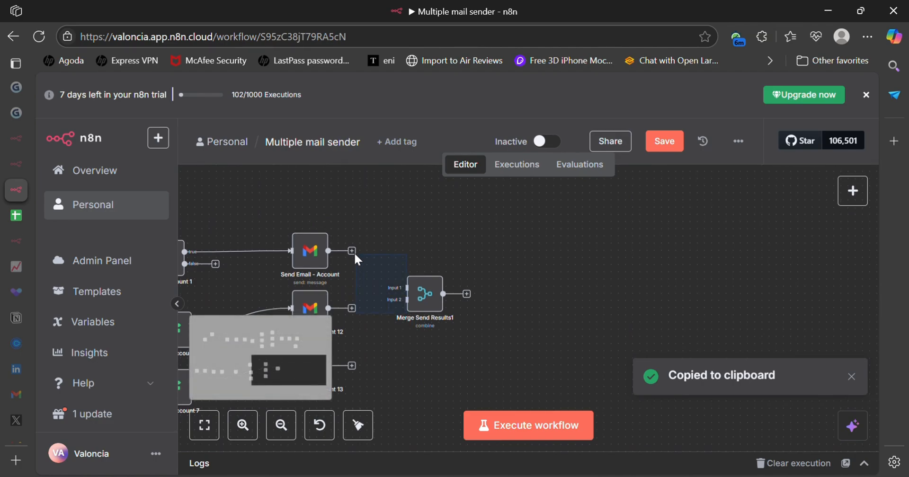
Connect the outputs of the three copied Send Email nodes to the inputs of Merge Send Results1.
left_click(353, 308)
left_click_drag(357, 370, 418, 309)
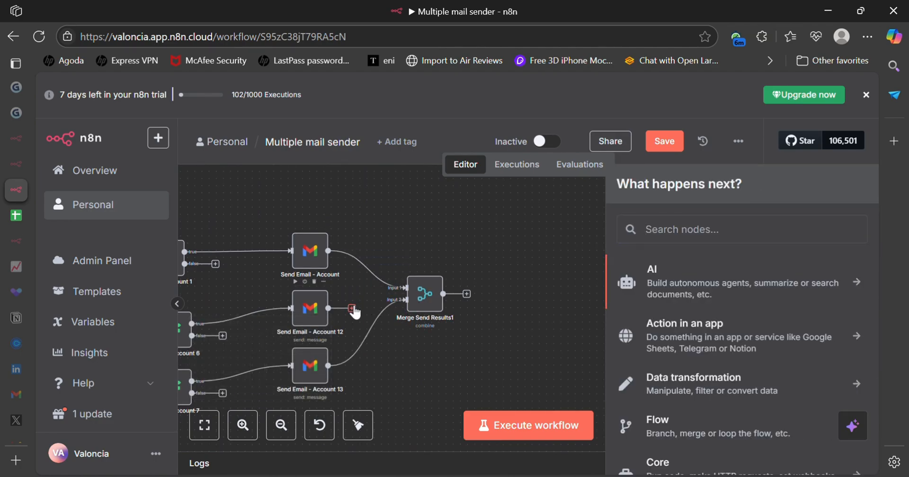
left_click(543, 229)
Duplicate the Mark Email as Sent node, place the copy beside Merge Send Results1 and connect the merge output to it.
scroll(544, 229, "up", 5)
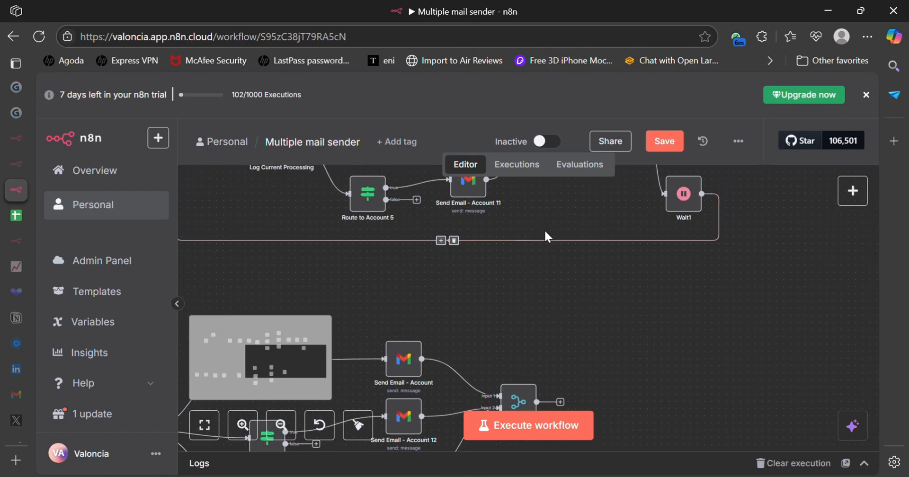
scroll(544, 229, "up", 4)
left_click(610, 220)
key("ctrl+c")
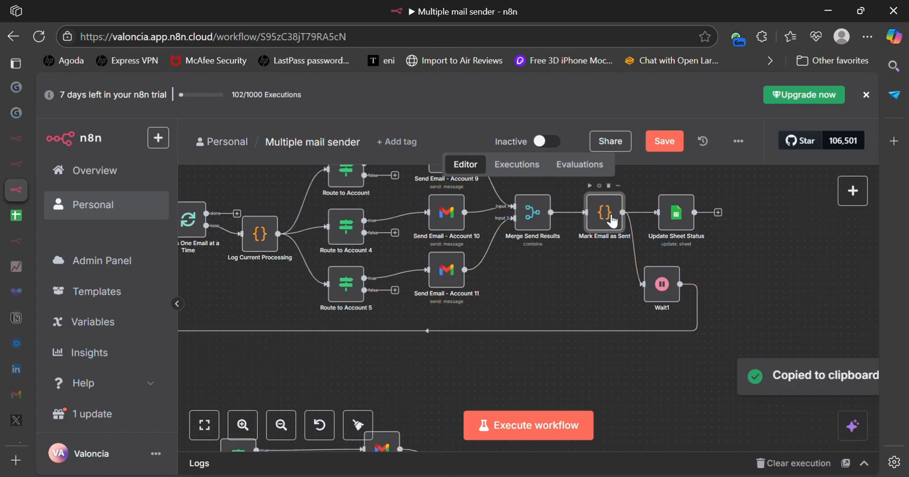
scroll(612, 221, "down", 5)
key("ctrl+v")
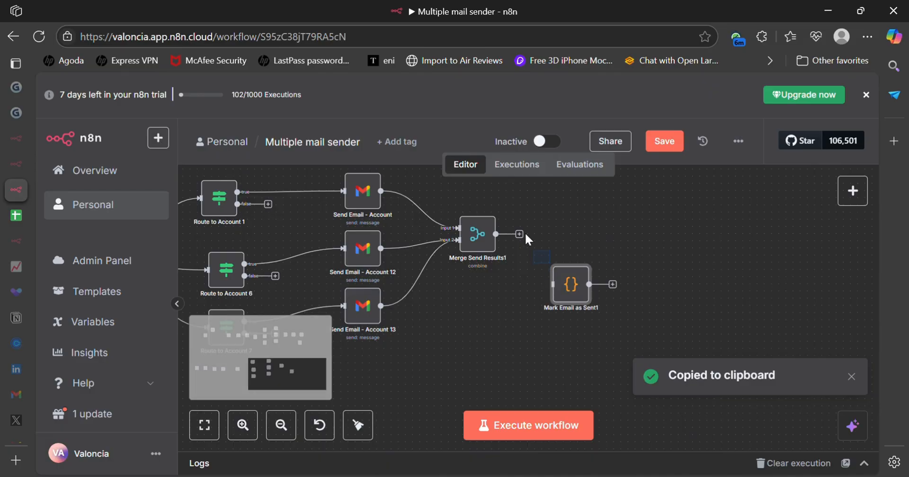
left_click_drag(525, 235, 553, 283)
scroll(603, 248, "up", 4)
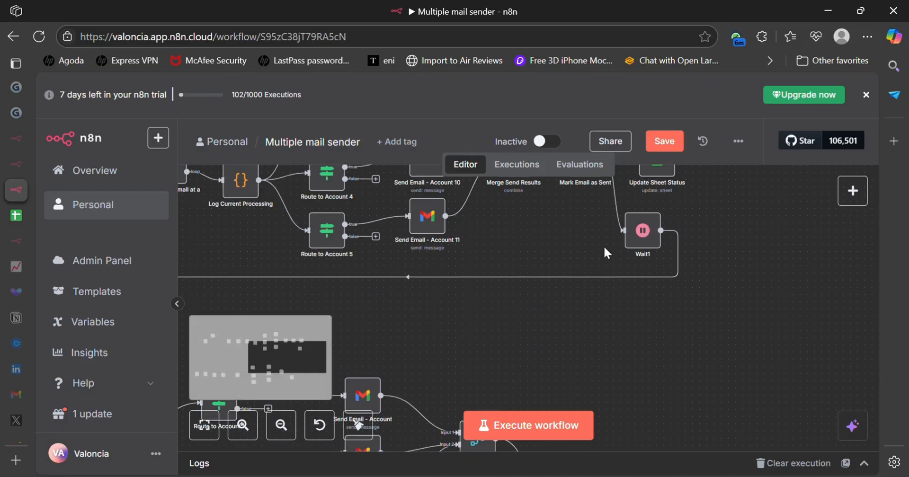
scroll(568, 326, "down", 4)
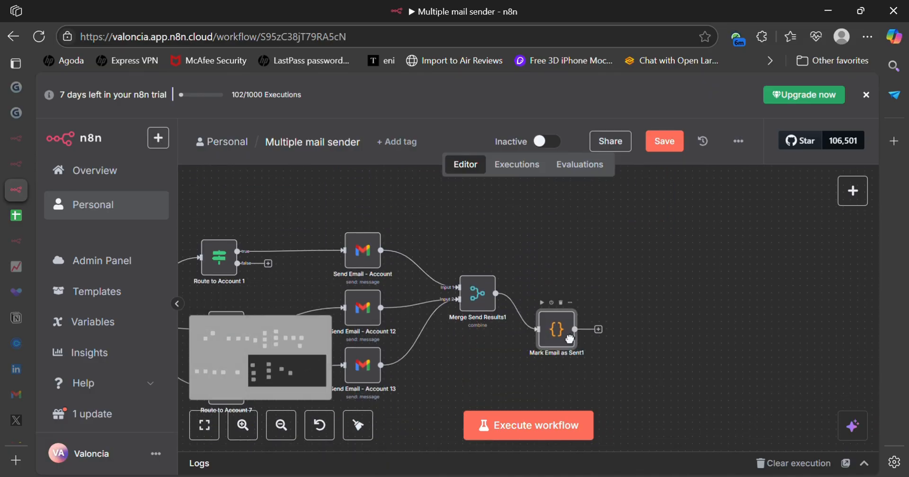
scroll(568, 327, "up", 4)
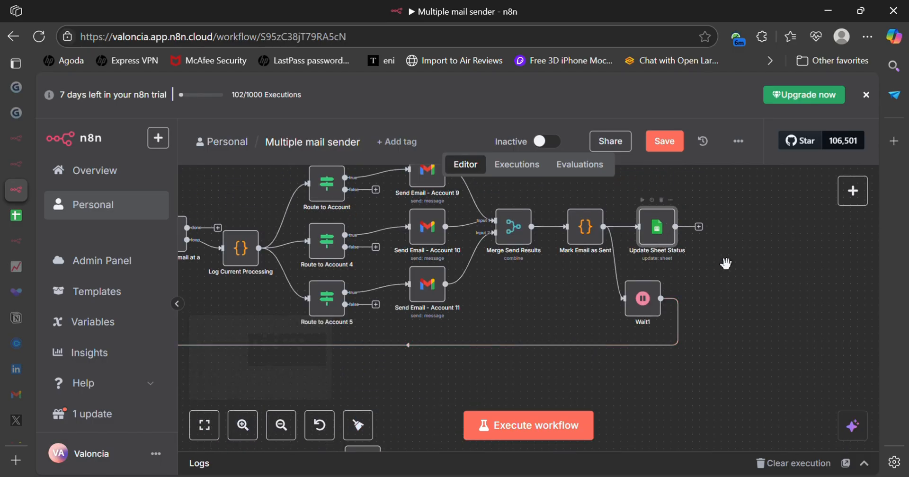
scroll(715, 258, "down", 5)
key("ctrl+v")
scroll(711, 257, "up", 4)
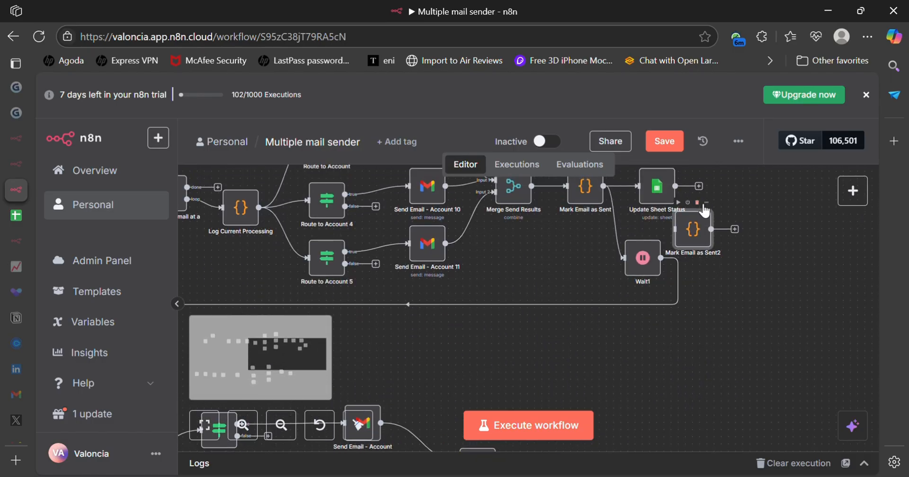
left_click(697, 203)
Duplicate the Update Sheet Status node and connect the output of Mark Email as Sent1 to the copy.
left_click(661, 191)
key("ctrl+c")
scroll(720, 279, "down", 5)
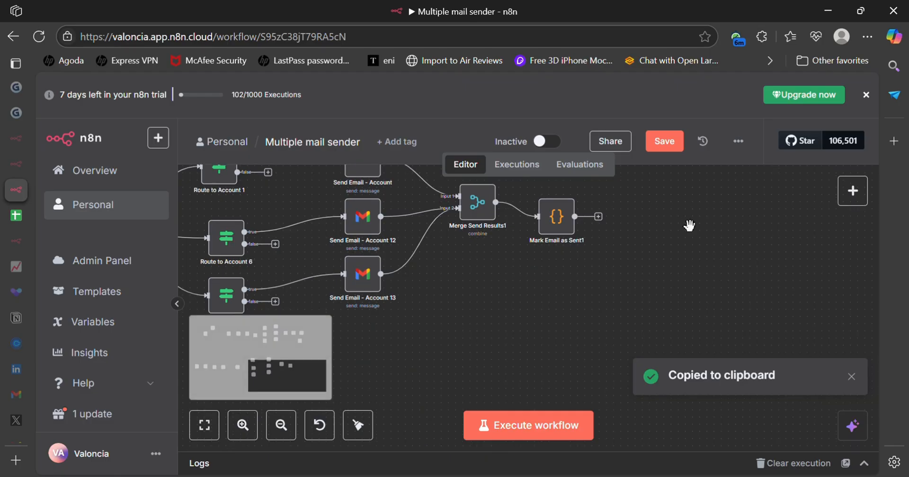
key("ctrl+v")
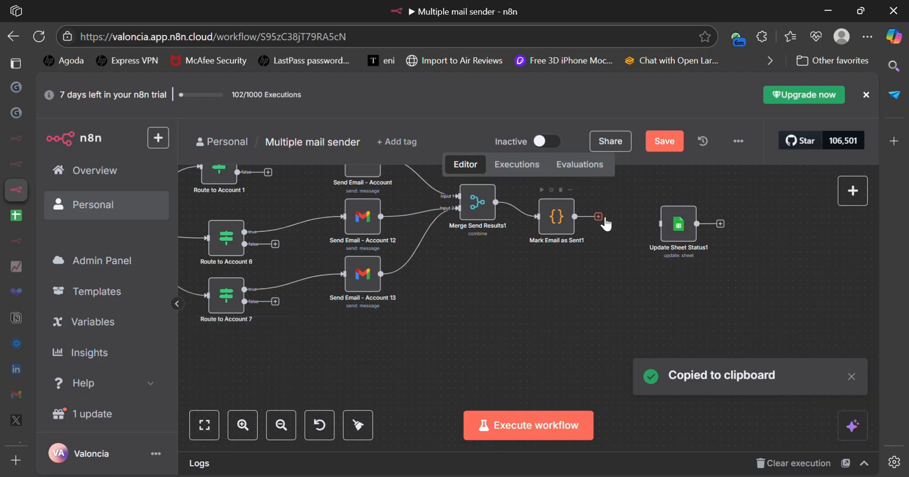
left_click_drag(598, 216, 650, 226)
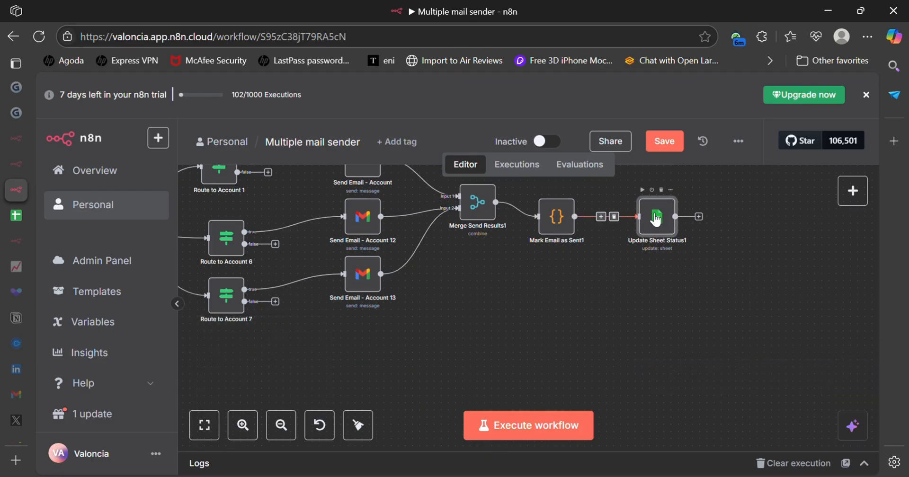
Open the Update Sheet Status1 node and switch its document selection from list to By URL.
double_click(656, 220)
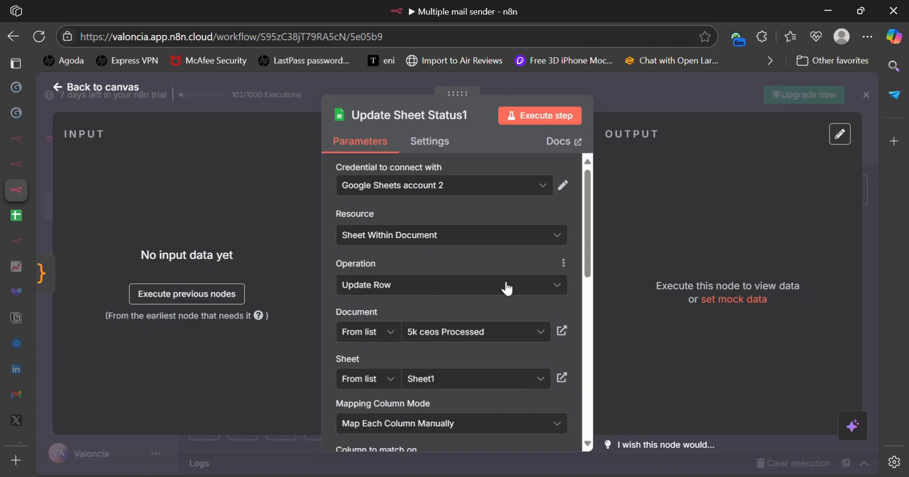
left_click(457, 336)
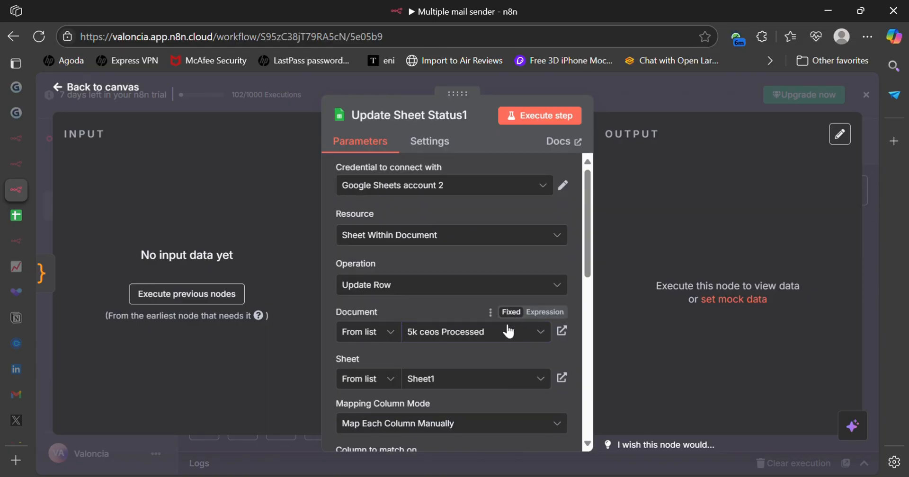
left_click(500, 335)
left_click(639, 310)
left_click(390, 341)
left_click(375, 391)
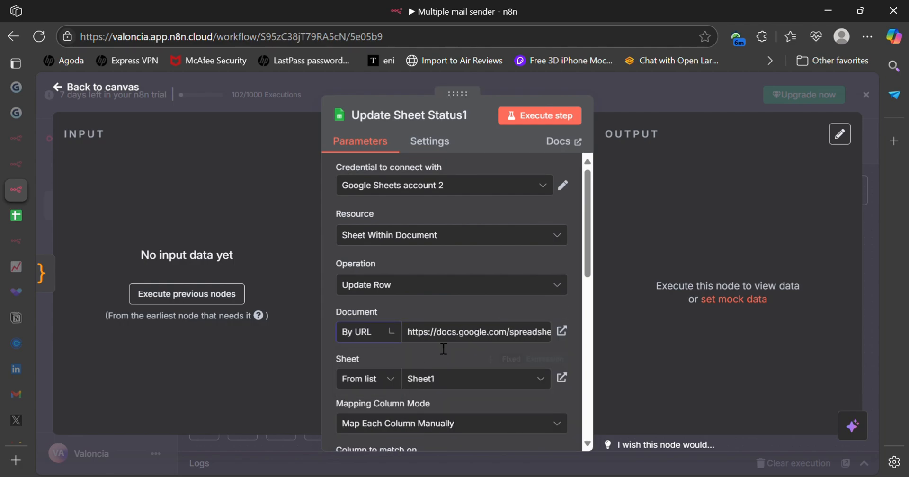
Replace the document URL in Update Sheet Status1 with the link copied from the Verified mail batch 1 (processed) Google Sheet.
key("ctrl+a")
key("ctrl+v")
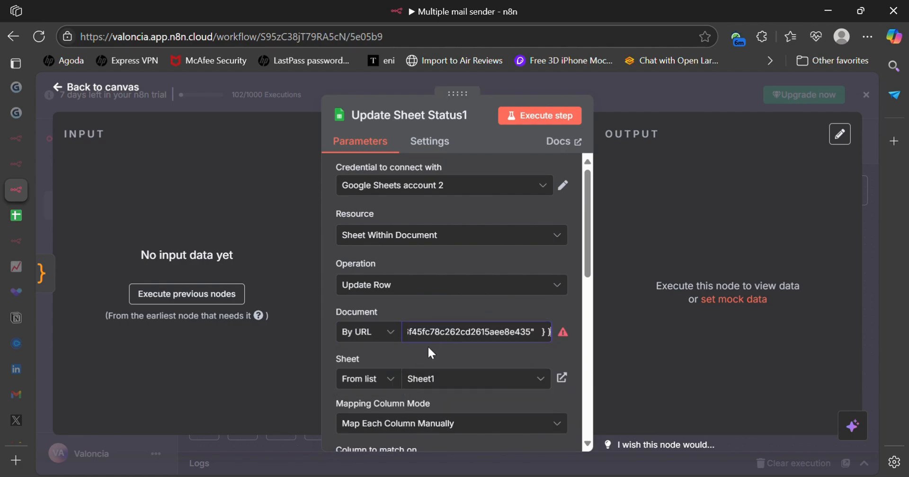
key("ctrl+a")
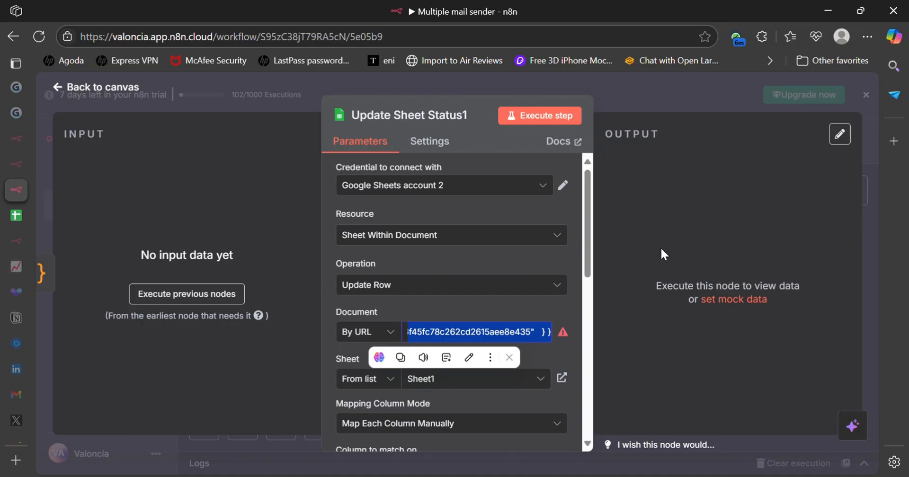
mouse_move(12, 271)
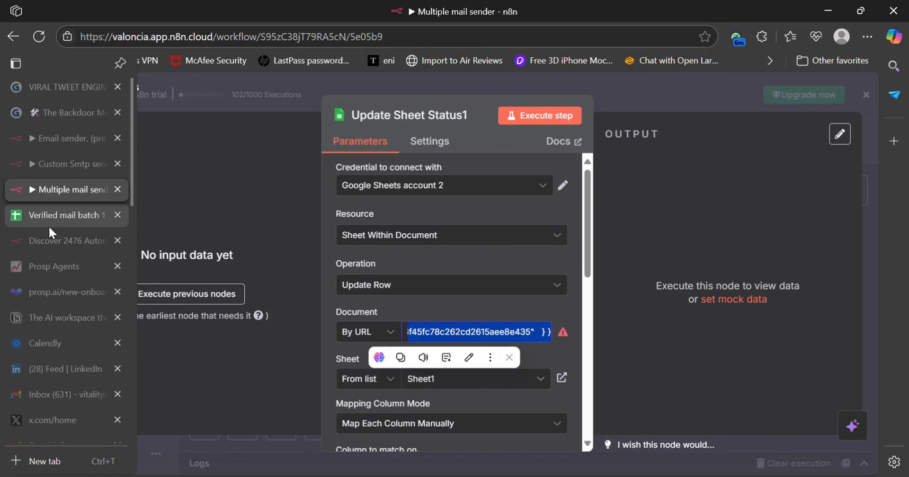
left_click(49, 225)
key("ctrl+l")
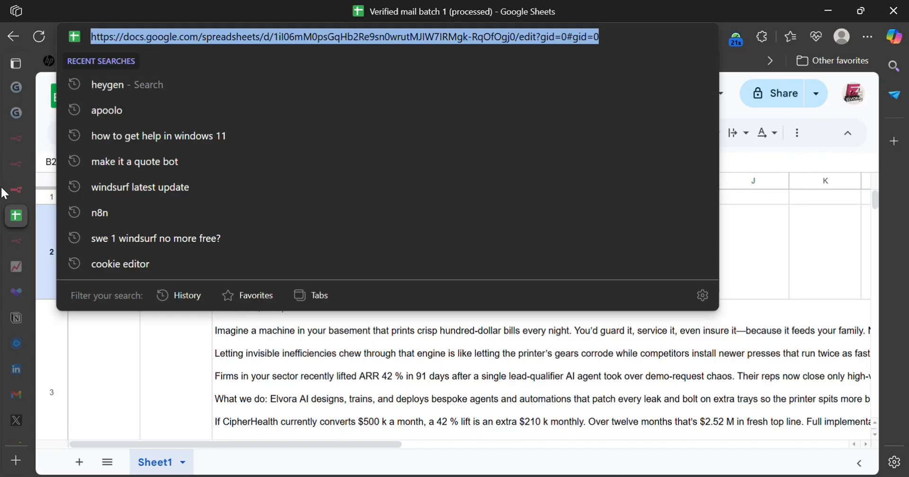
key("ctrl+c")
left_click(17, 185)
key("ctrl+v")
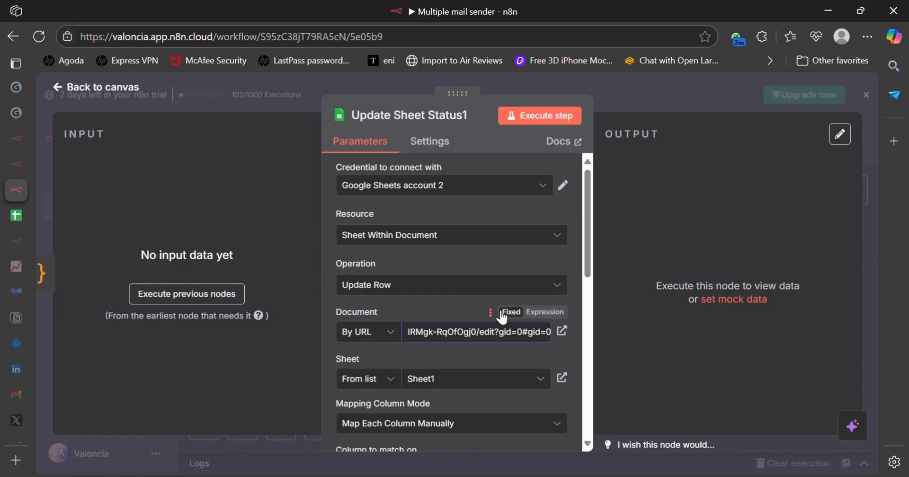
left_click(456, 300)
Review the values to update in Update Sheet Status1, refresh its column list and return to the canvas.
scroll(470, 362, "down", 5)
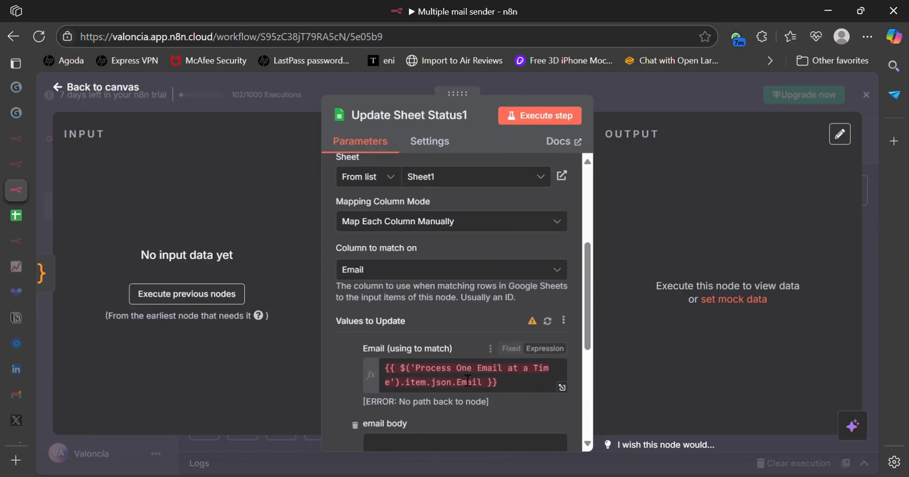
left_click(515, 384)
scroll(515, 385, "down", 2)
left_click(345, 338)
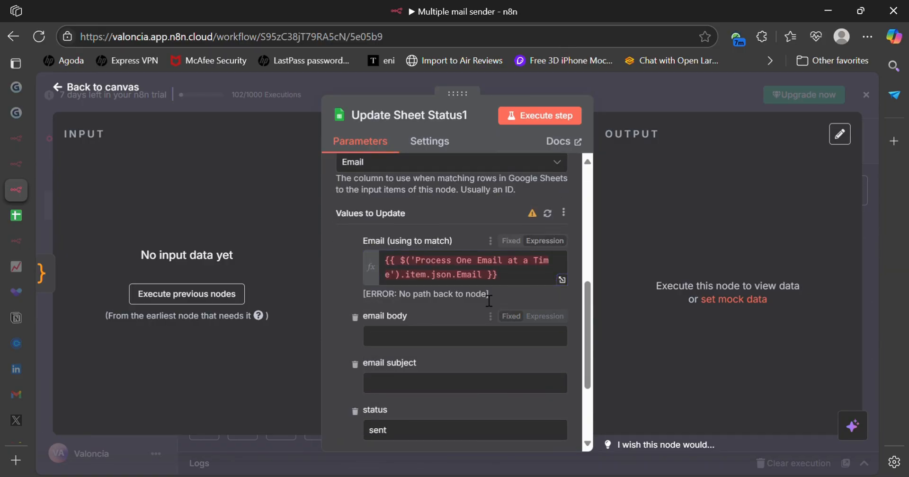
mouse_move(503, 276)
left_mouse_down()
mouse_move(405, 263)
mouse_move(554, 265)
mouse_move(538, 276)
mouse_move(485, 272)
mouse_move(514, 279)
left_mouse_up()
left_click(326, 282)
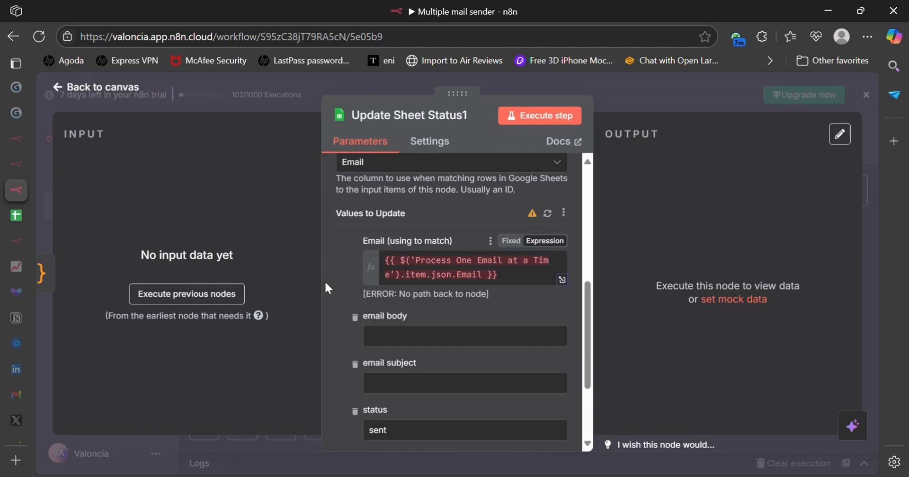
scroll(399, 234, "up", 2)
left_click(547, 355)
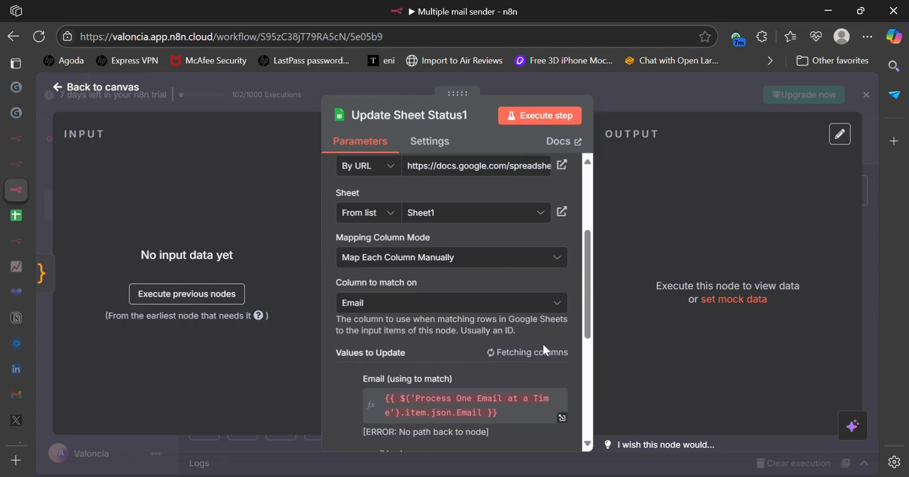
scroll(443, 345, "down", 3)
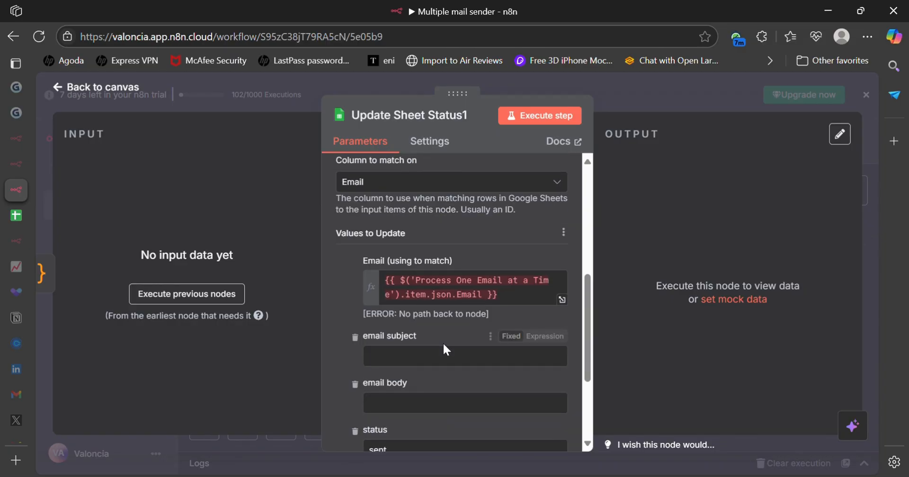
left_click(137, 87)
Add a Wait node after Update Sheet Status1 with a 5-second time interval.
scroll(421, 249, "left", 3)
scroll(421, 249, "up", 3)
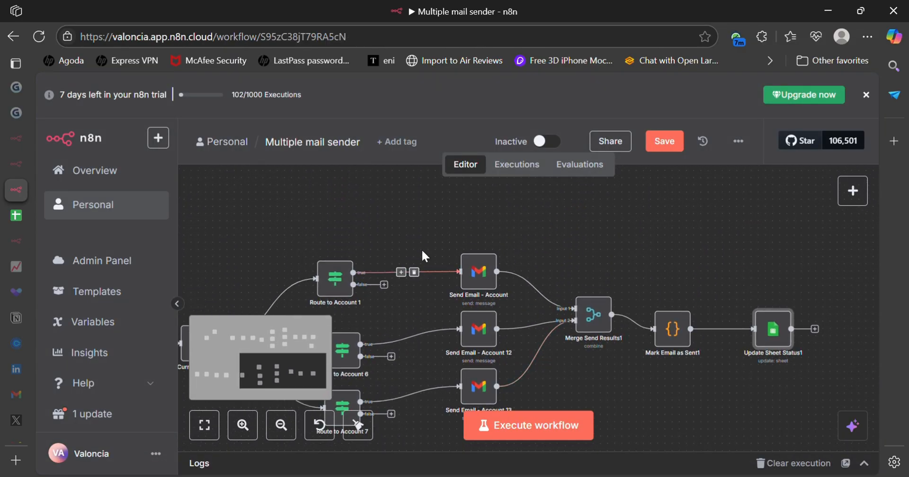
left_click(817, 336)
type("wait")
key("Return")
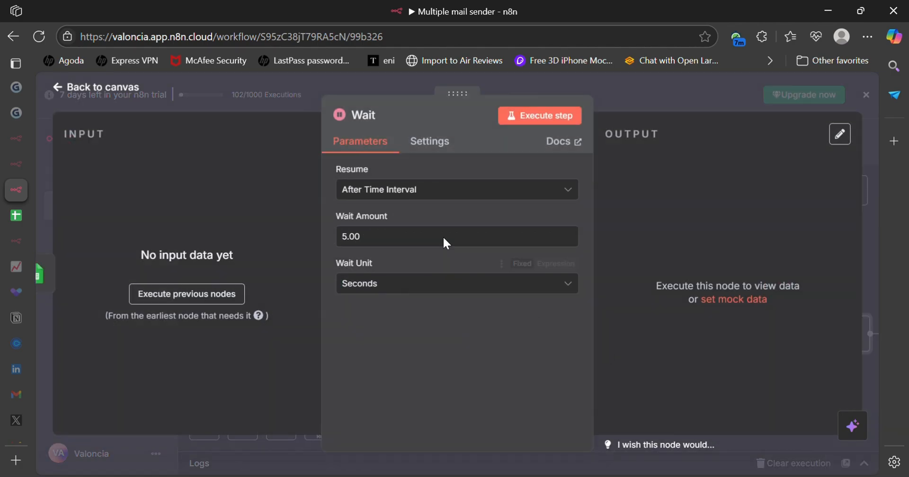
left_click(93, 96)
Connect the Wait node's output back to the input of the Loop Over Items node.
scroll(407, 255, "down", 1)
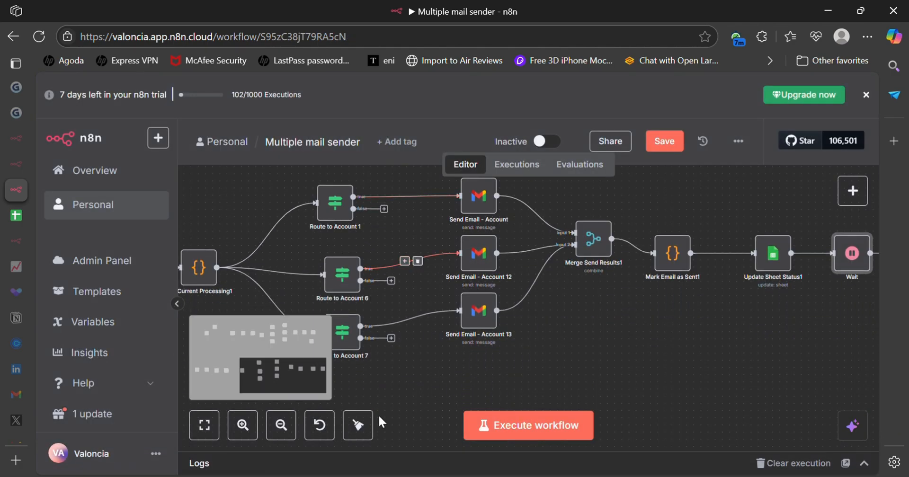
left_click(295, 429)
left_click(295, 428)
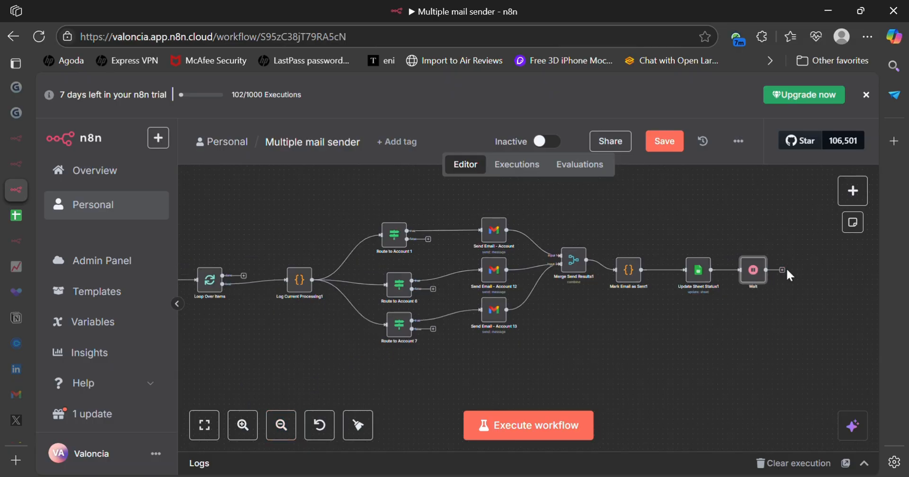
left_click_drag(783, 270, 241, 302)
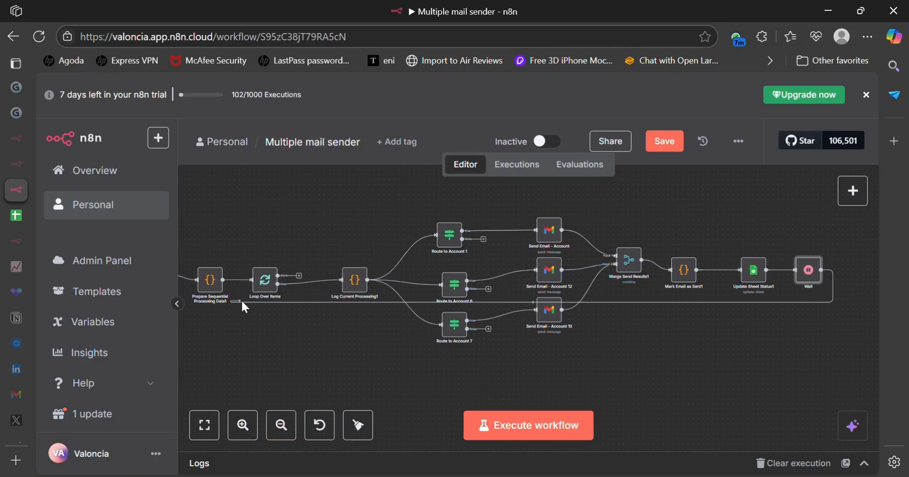
left_click(330, 235)
Move the Wait node below Update Sheet Status1 and feed it from Mark Email as Sent1 instead, matching the original workflow.
scroll(330, 235, "left", 3)
scroll(330, 235, "up", 4)
scroll(330, 235, "right", 2)
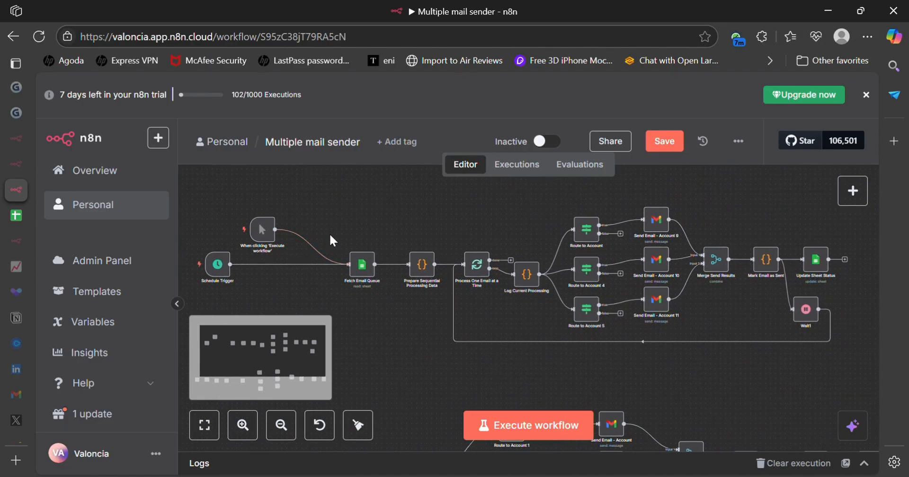
scroll(329, 233, "down", 5)
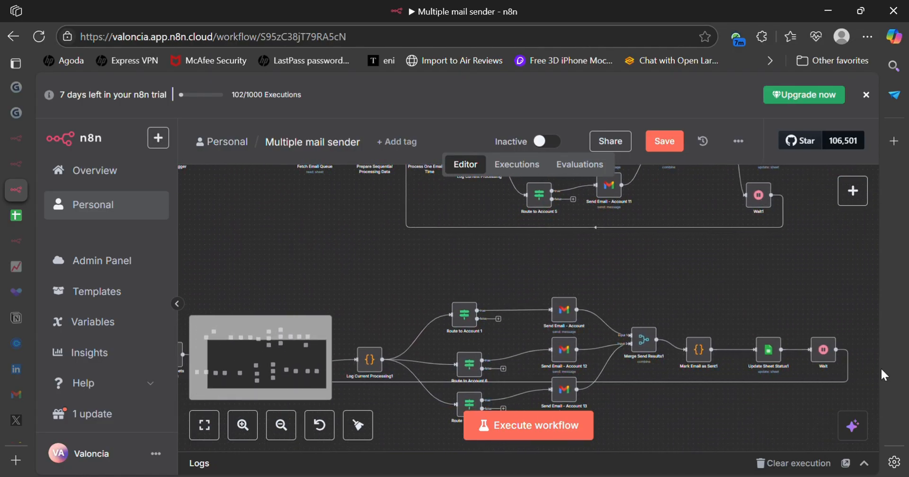
left_click_drag(838, 363, 751, 375)
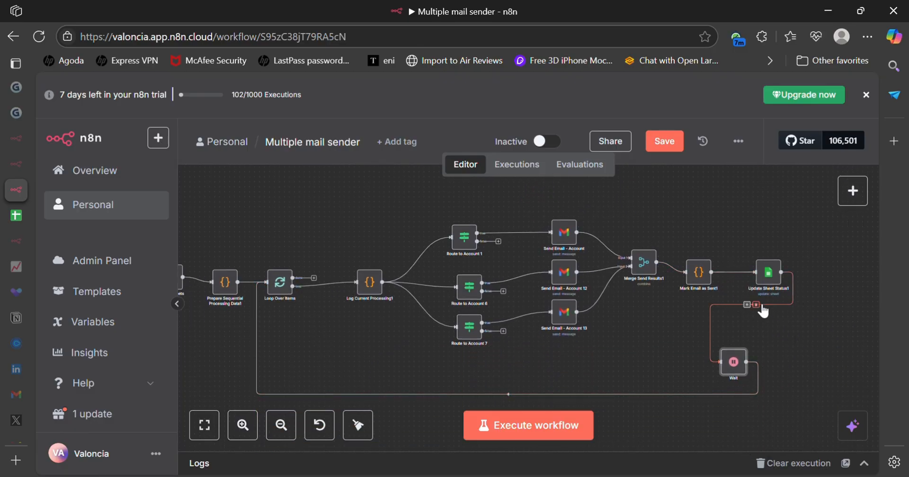
left_click(756, 304)
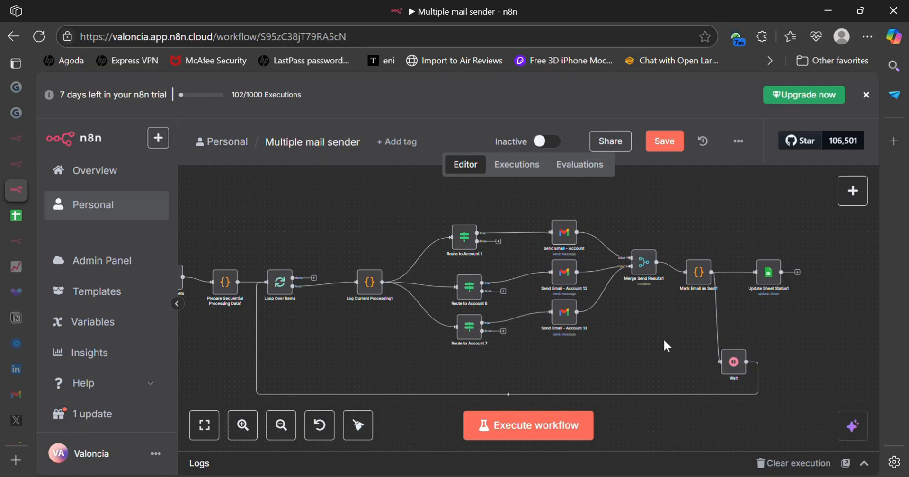
Save the Multiple mail sender workflow.
scroll(669, 341, "left", 5)
left_click(656, 142)
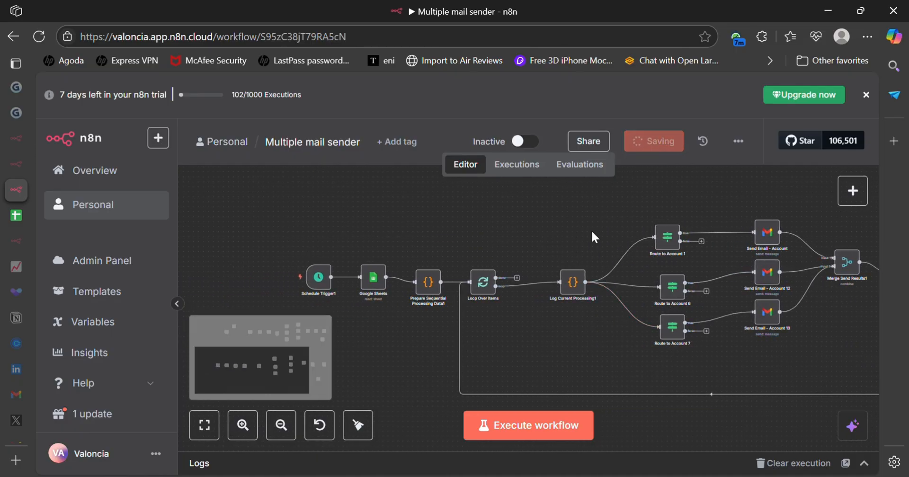
scroll(592, 237, "up", 3)
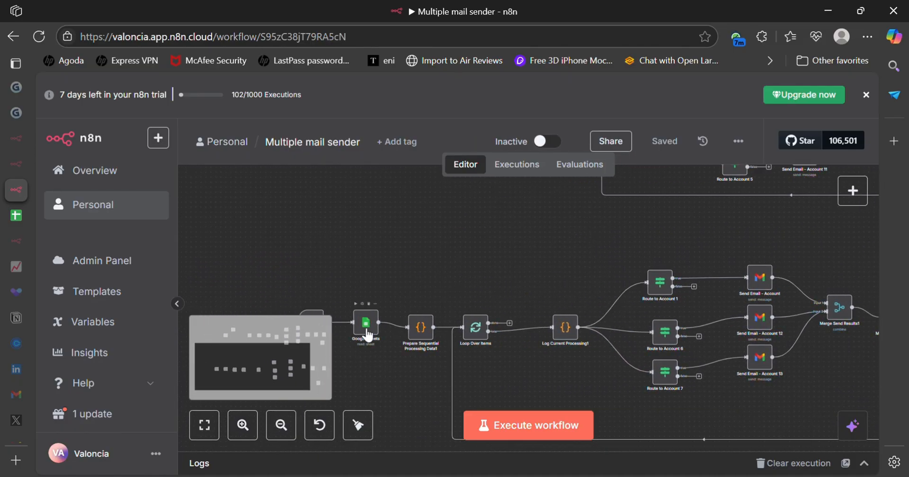
Add a filter to the Google Sheets node that matches the status column with the value done.
double_click(369, 335)
scroll(405, 257, "down", 3)
scroll(404, 258, "up", 3)
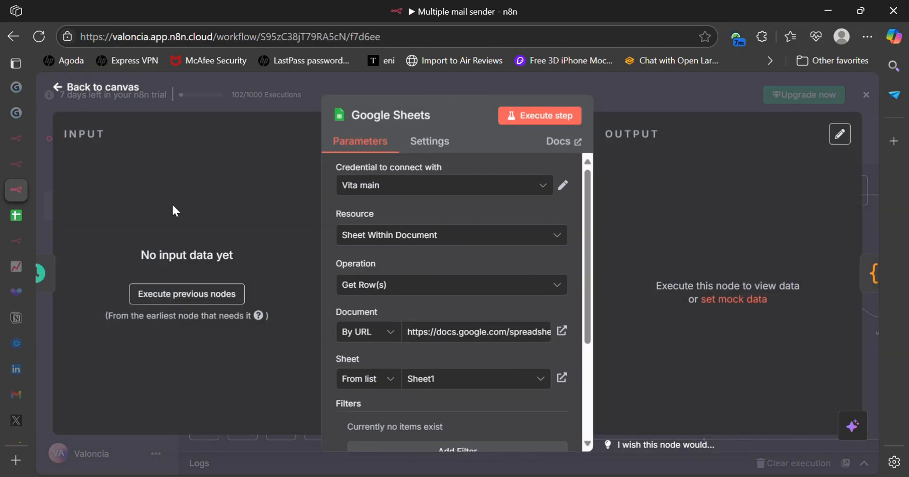
scroll(399, 328, "down", 3)
left_click(440, 295)
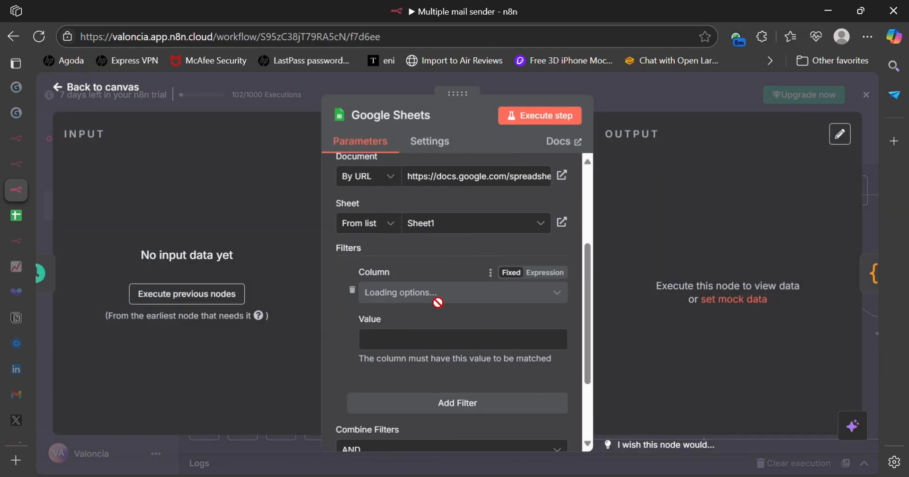
left_click(442, 296)
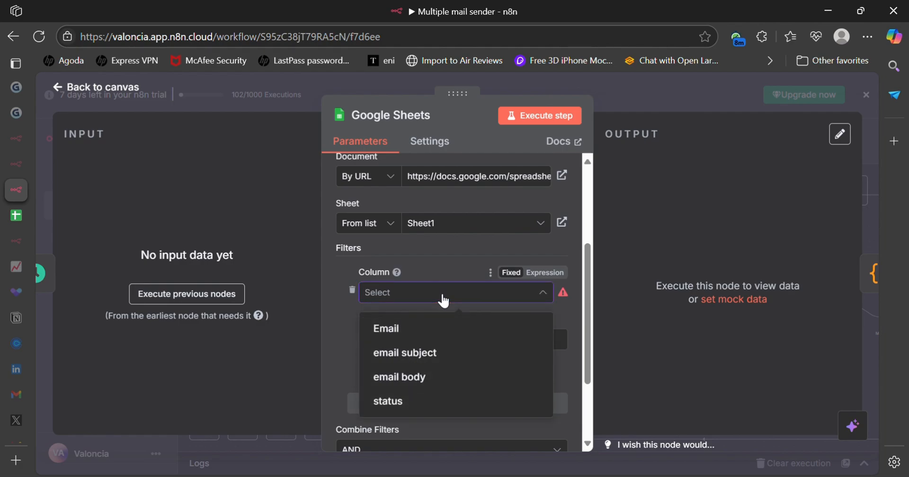
left_click(423, 408)
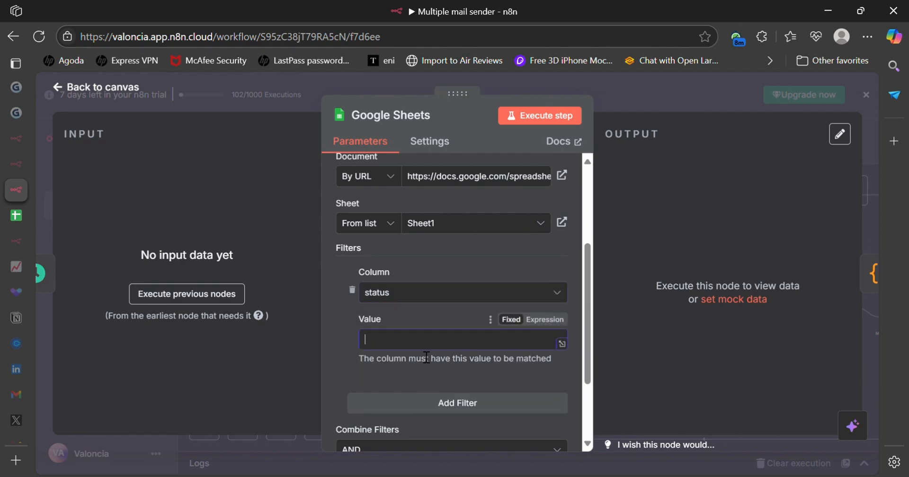
left_click(104, 92)
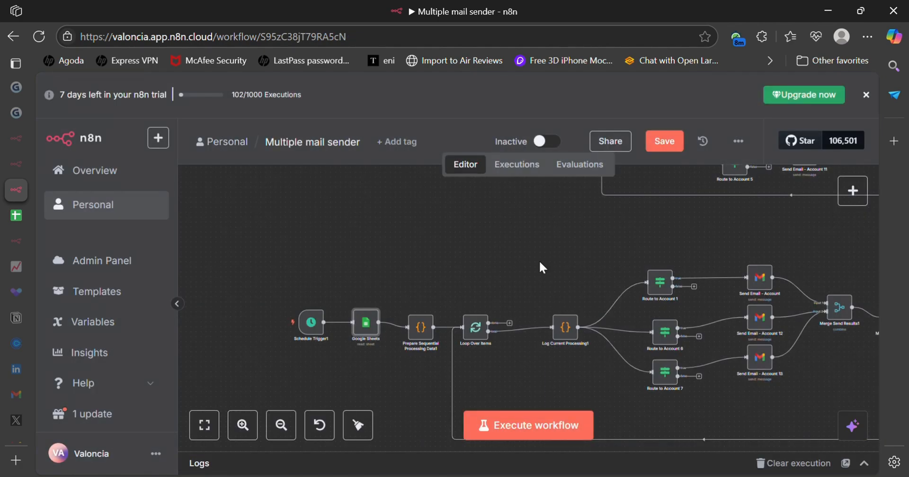
Delete the manual "When clicking 'Execute workflow'" trigger from the original workflow above.
scroll(539, 260, "right", 3)
scroll(577, 320, "right", 5)
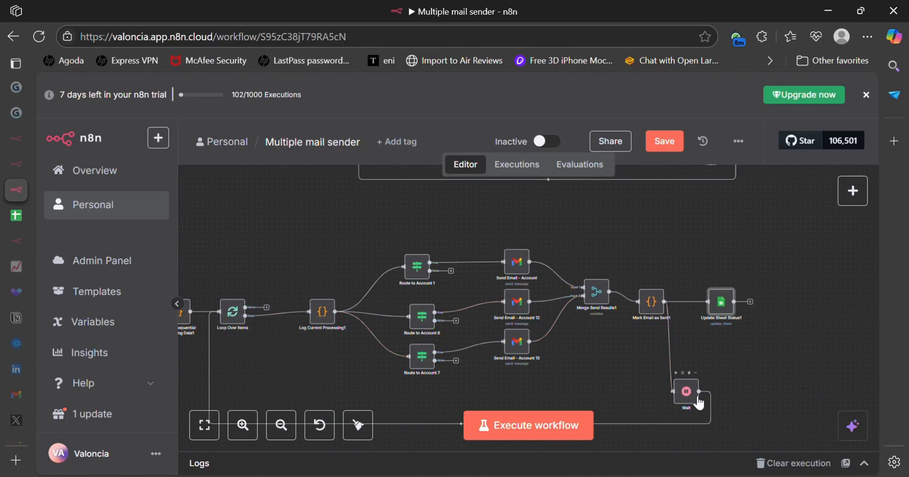
scroll(653, 314, "left", 10)
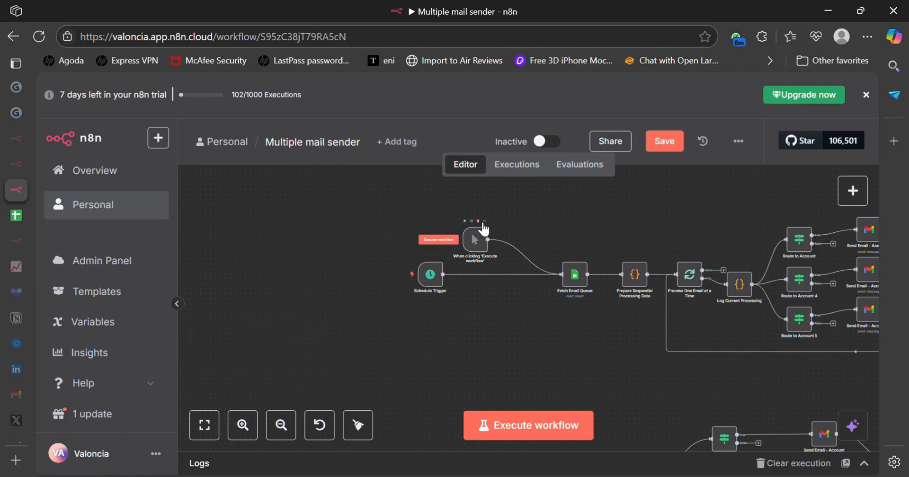
left_click(478, 221)
key("ctrl+v")
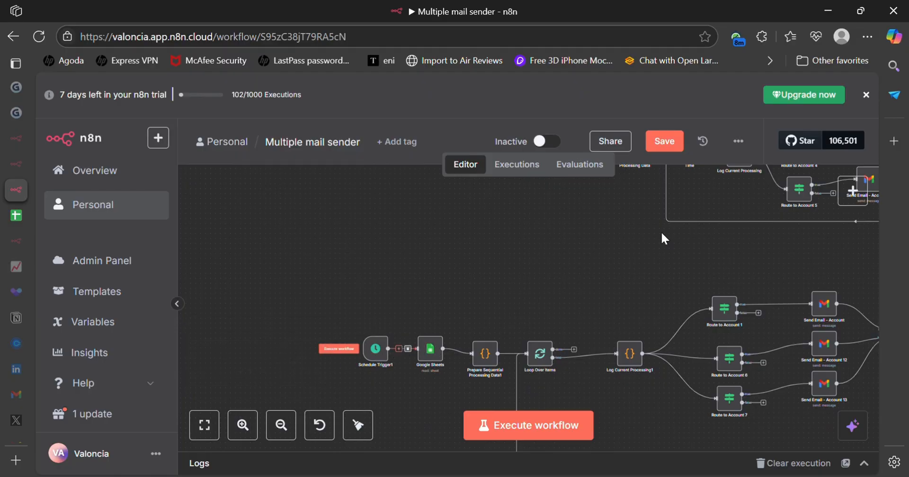
Add a Manual Trigger node to the canvas.
left_click(847, 193)
type("manua")
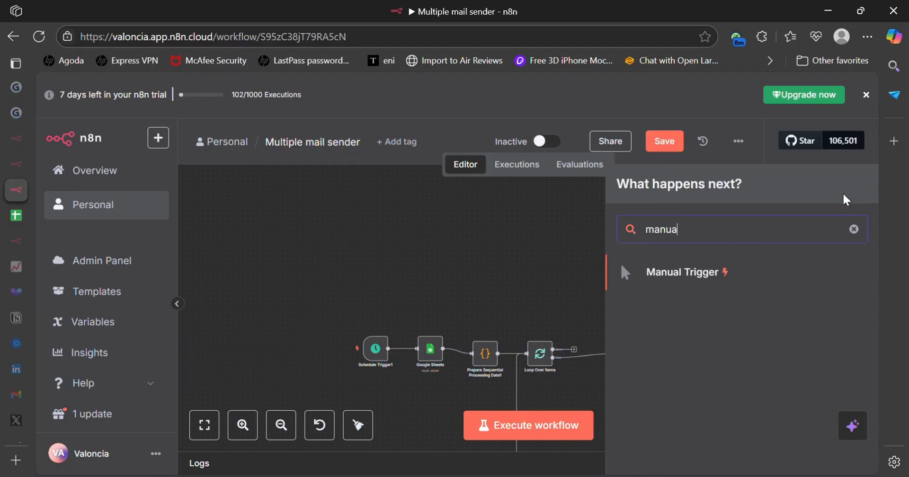
left_click(684, 273)
Place the new manual trigger below Schedule Trigger1 and connect it to the Google Sheets node.
scroll(700, 286, "up", 2)
scroll(701, 286, "left", 5)
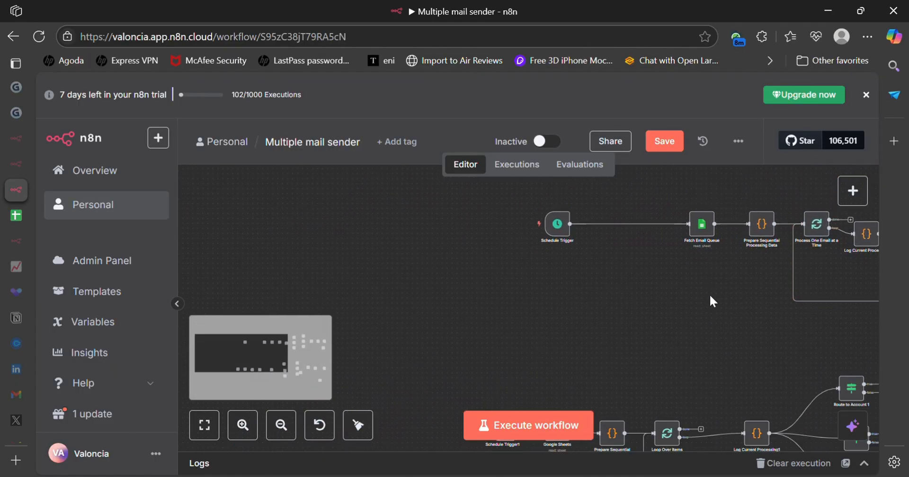
scroll(710, 298, "right", 10)
scroll(710, 298, "down", 2)
scroll(709, 294, "up", 5)
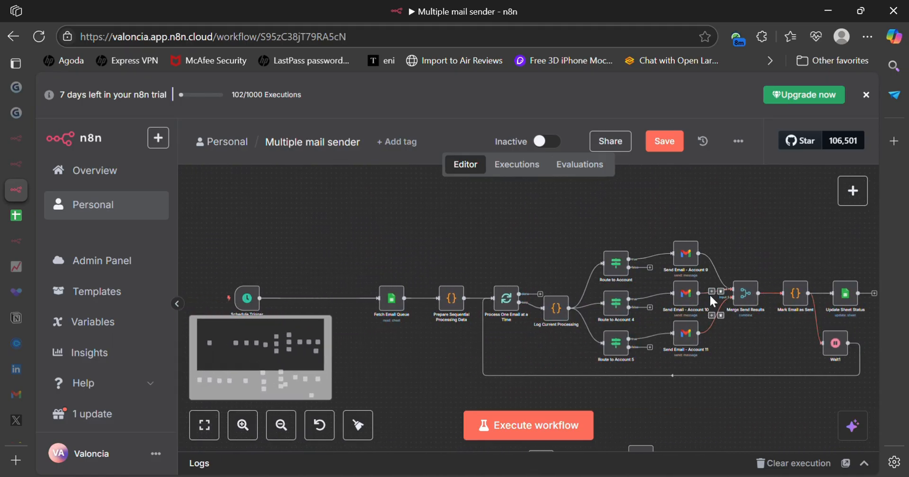
scroll(709, 294, "down", 5)
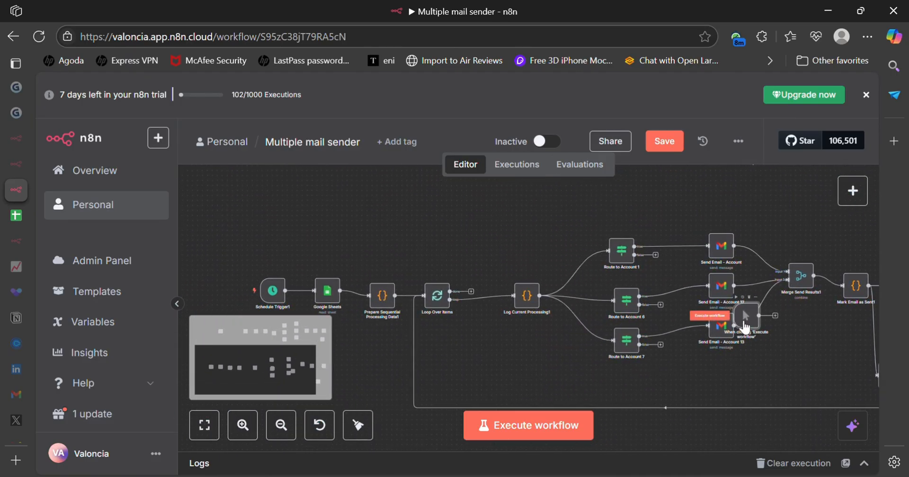
left_click_drag(759, 331, 315, 290)
left_click_drag(283, 342, 264, 342)
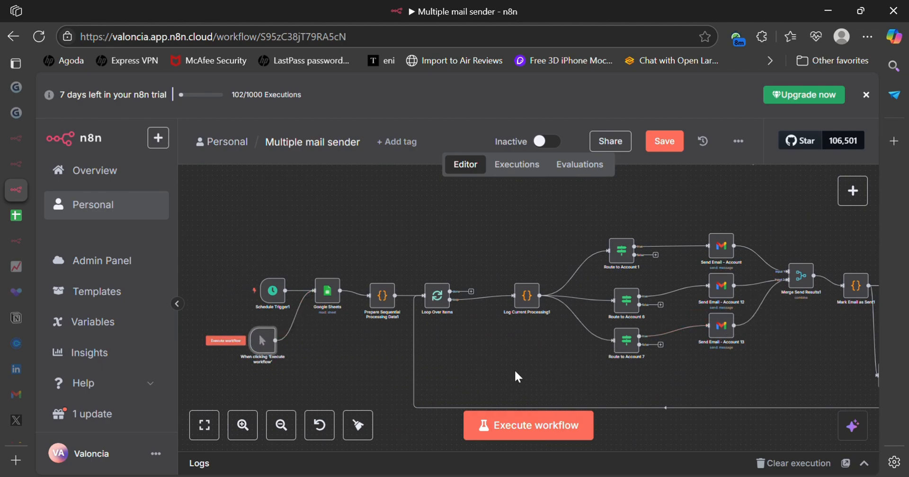
Execute the rebuilt workflow from the manual trigger.
scroll(577, 373, "right", 1)
scroll(580, 377, "left", 1)
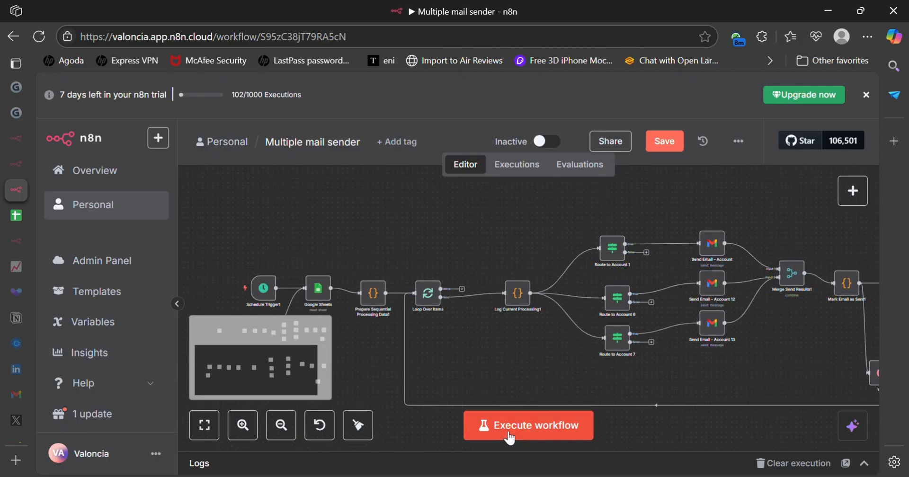
left_click(515, 434)
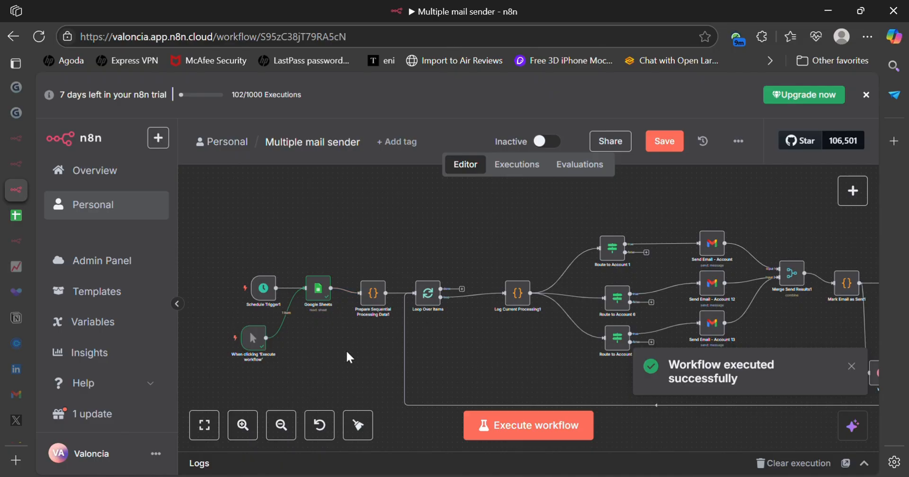
Remove the status filter from the Google Sheets node.
double_click(318, 290)
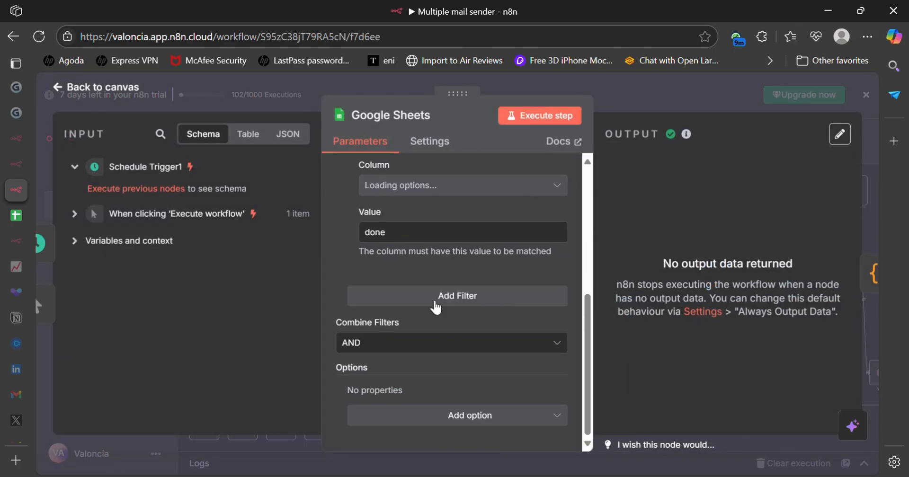
scroll(440, 284, "up", 3)
left_click(420, 357)
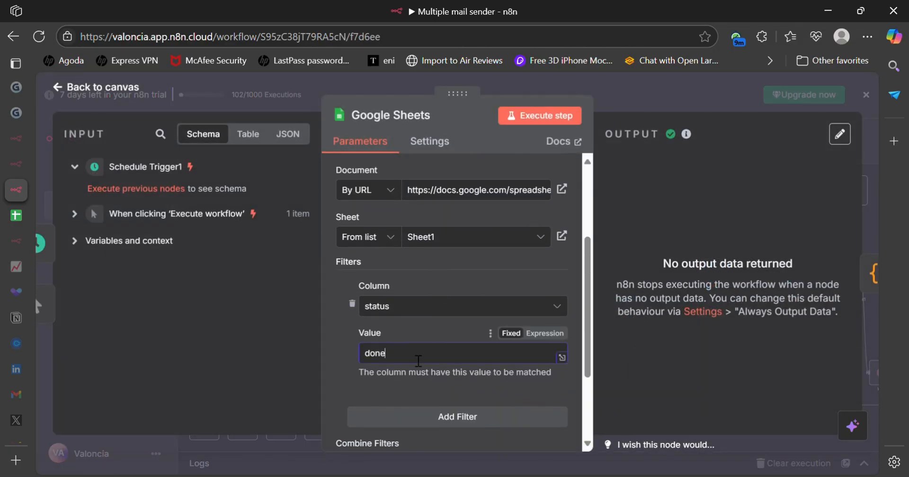
key("ctrl+a")
key("BackSpace")
left_click(352, 303)
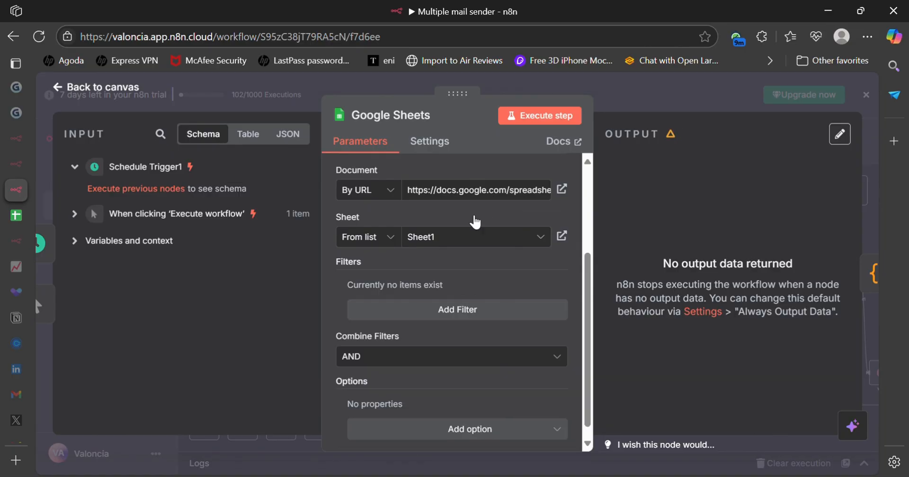
Execute the Google Sheets node on its own to fetch the sheet rows and return to the canvas.
left_click(542, 115)
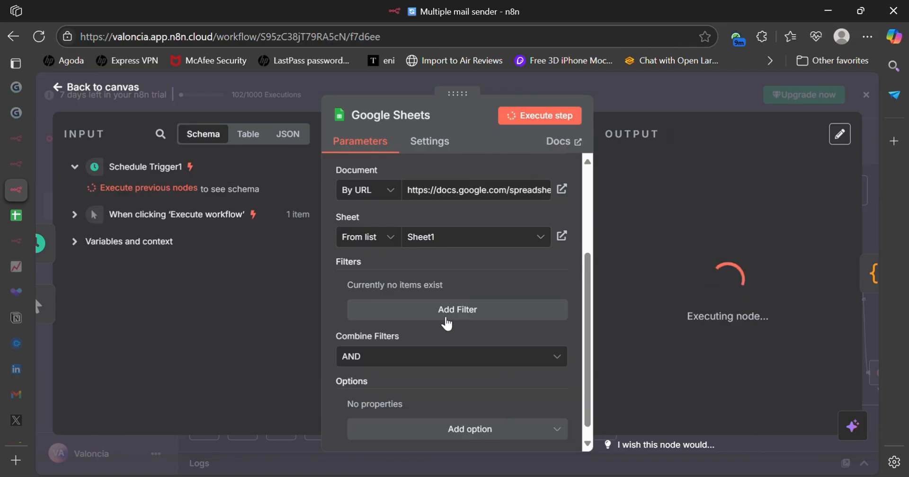
scroll(726, 262, "down", 2)
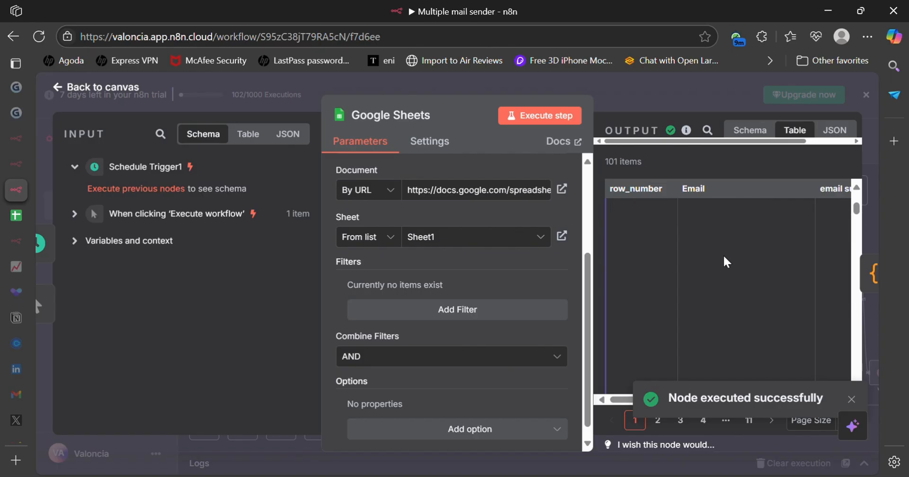
key("Escape")
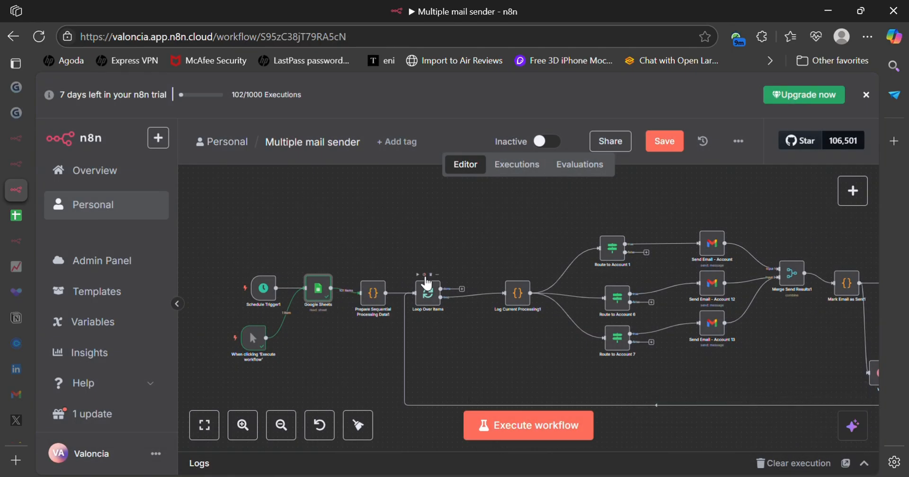
Execute the workflow up to the Loop Over Items node.
left_click(424, 275)
left_click(417, 275)
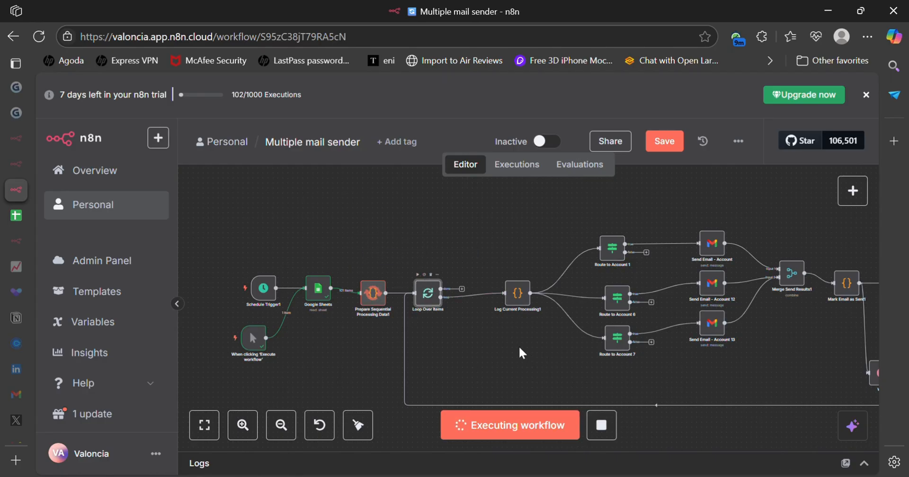
mouse_move(492, 301)
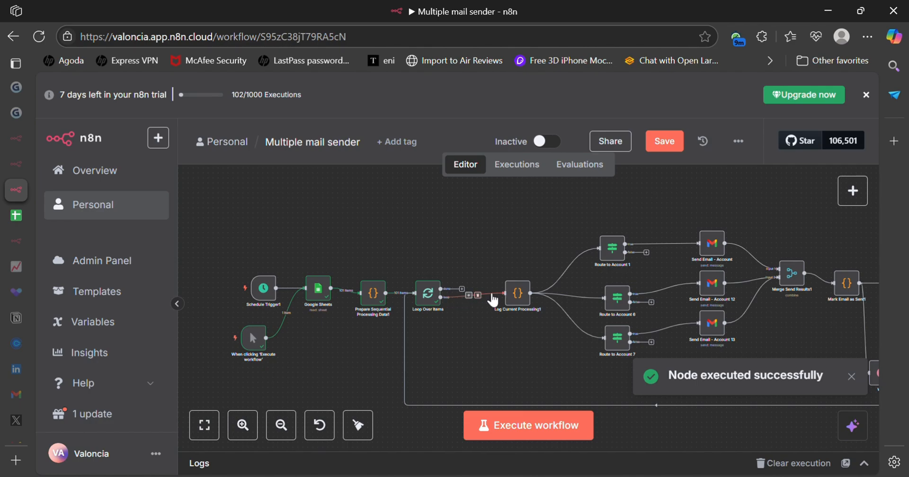
Execute the workflow up to the Wait node.
scroll(603, 289, "right", 5)
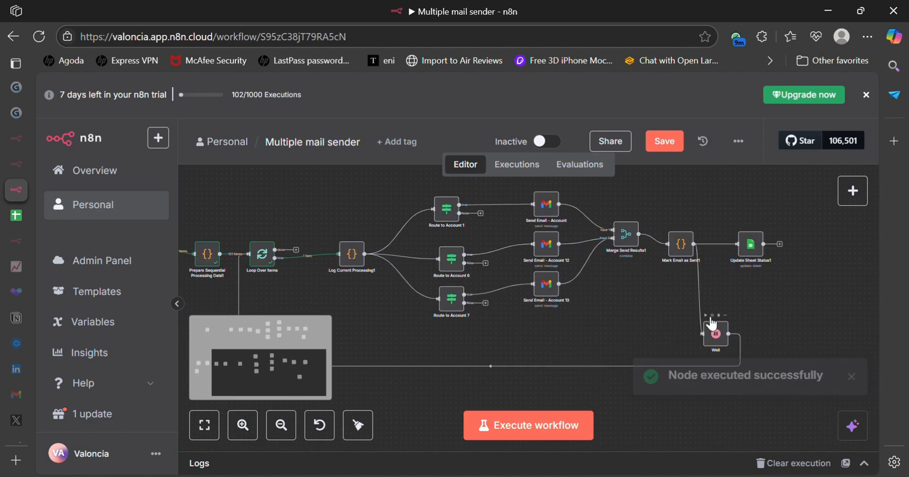
key("ctrl+Return")
scroll(582, 309, "left", 3)
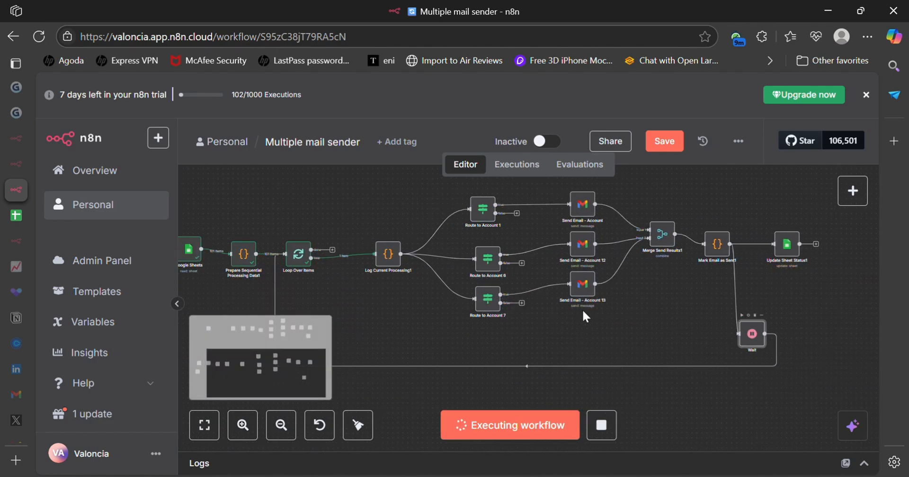
Examine the execution path through the account routes, Gmail nodes, merge and Wait node while the workflow runs.
scroll(583, 312, "left", 2)
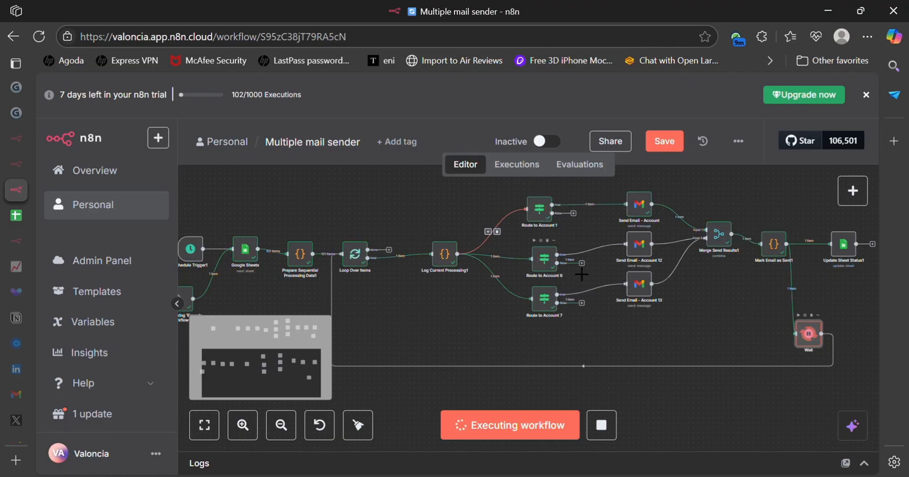
left_click(243, 425)
scroll(587, 309, "up", 1)
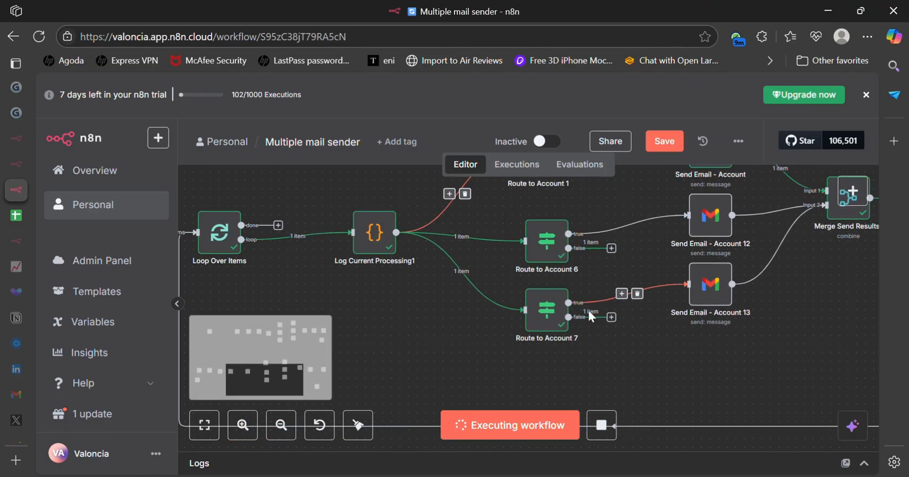
scroll(580, 239, "up", 2)
scroll(651, 253, "right", 4)
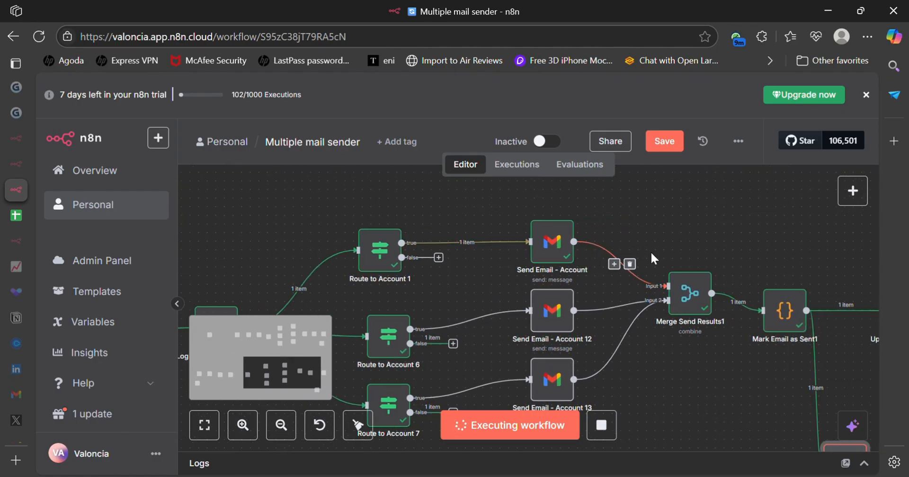
scroll(652, 253, "down", 2)
scroll(655, 256, "right", 2)
scroll(714, 325, "down", 2)
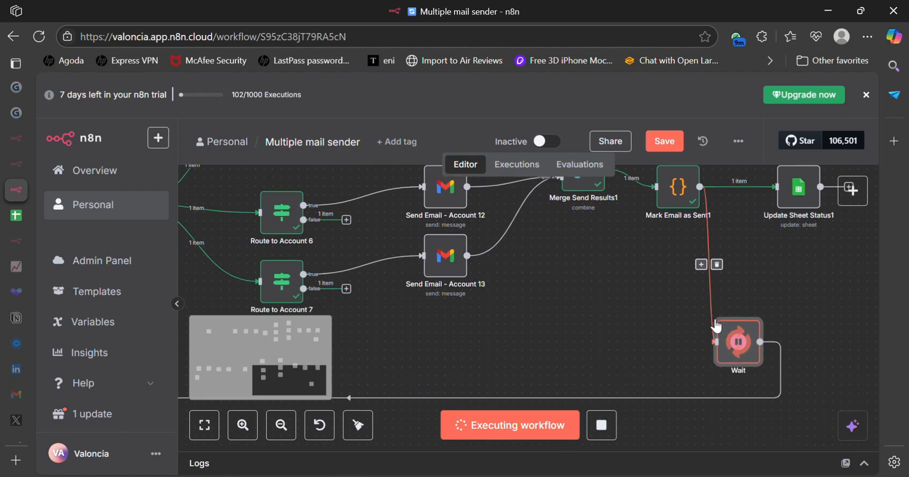
triple_click(291, 425)
scroll(435, 333, "left", 3)
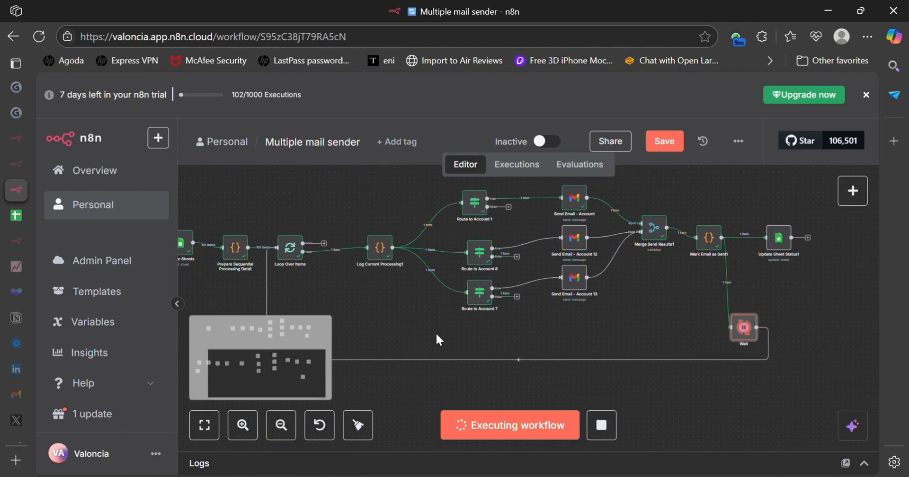
scroll(437, 335, "up", 1)
scroll(481, 328, "left", 1)
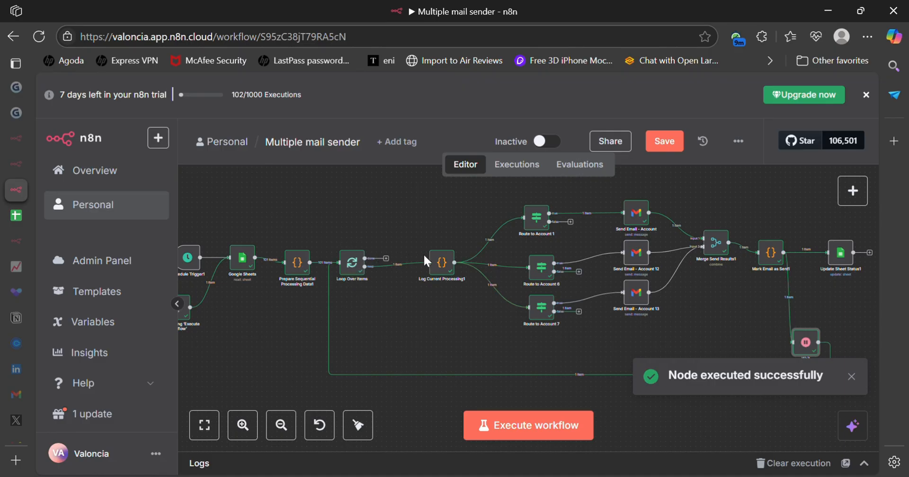
Execute the Log Current Processing1 node, and run the whole workflow to watch the loop process emails across the accounts.
left_click(431, 244)
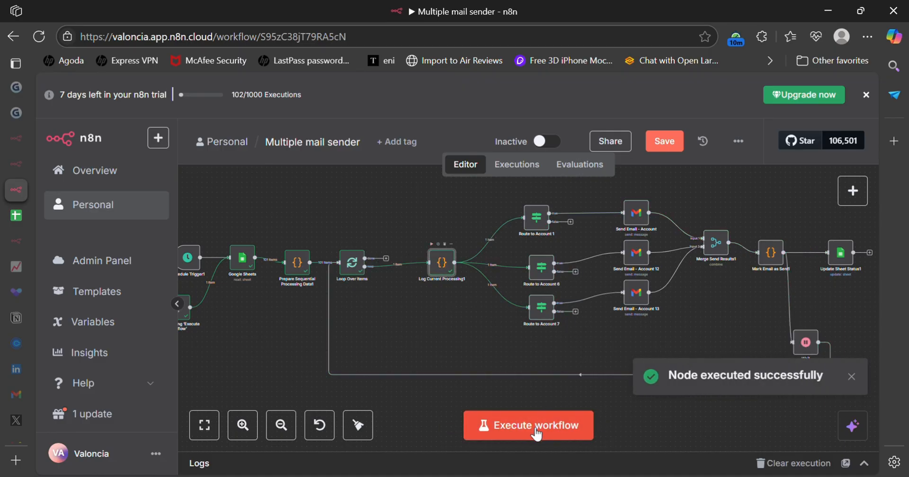
left_click(537, 428)
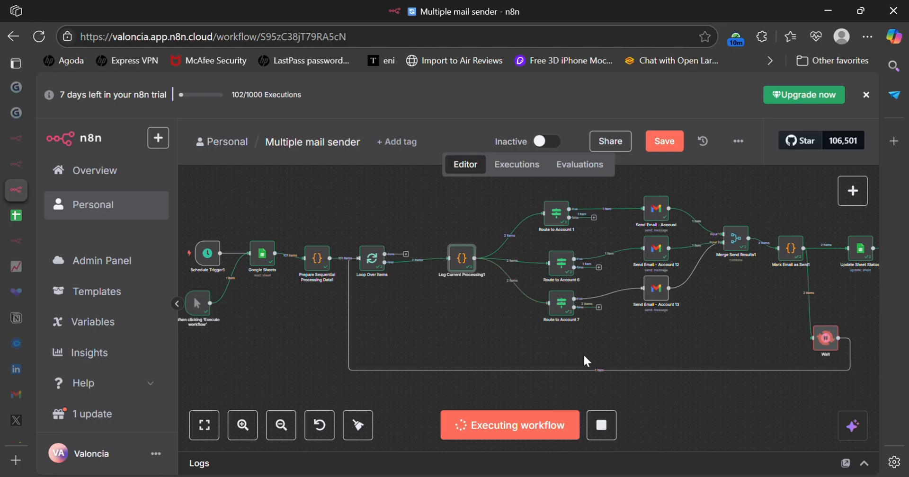
scroll(583, 362, "down", 2)
scroll(583, 362, "left", 3)
scroll(588, 362, "right", 3)
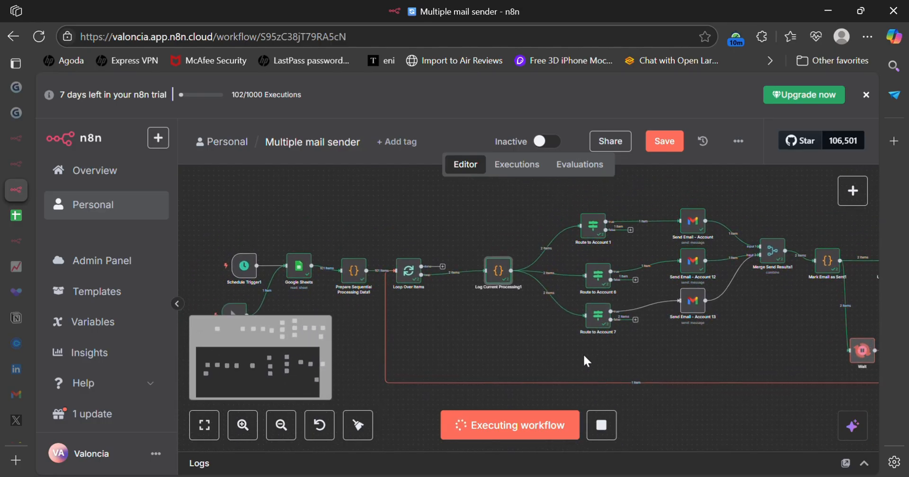